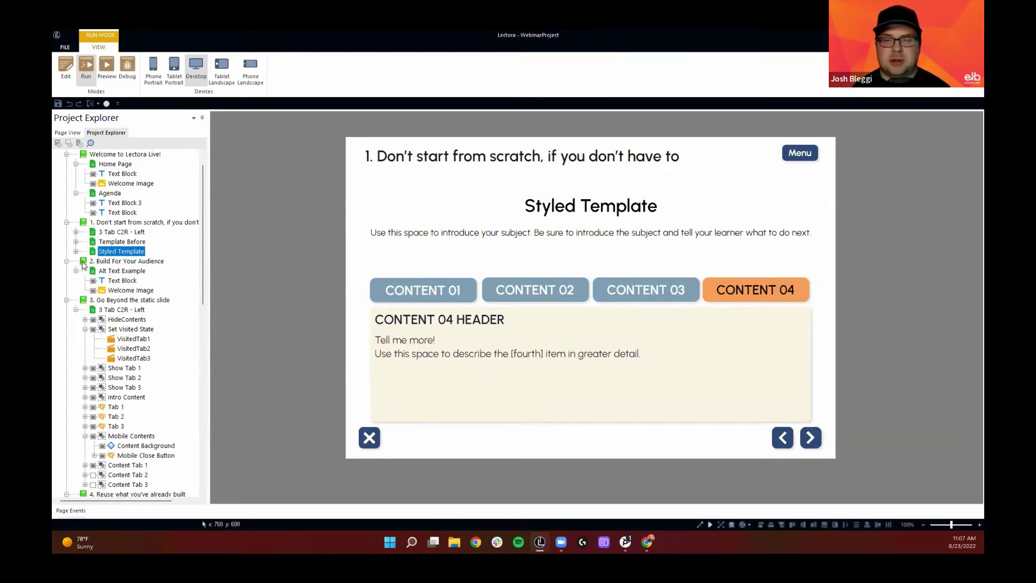
Open the English page in the "2 Translations" chapter of the Lectora Tips Webinar project
left_click(810, 435)
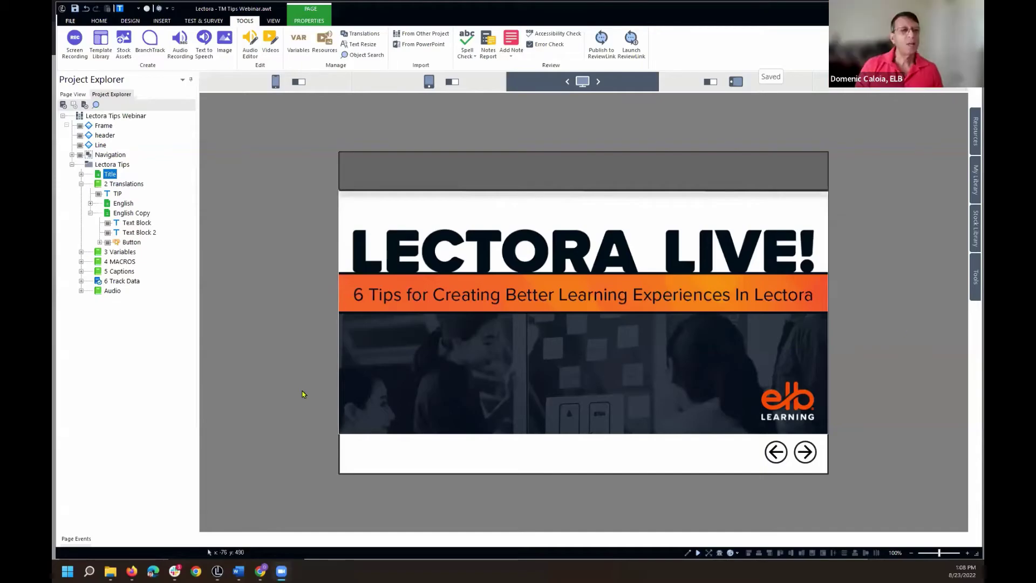
left_click(119, 193)
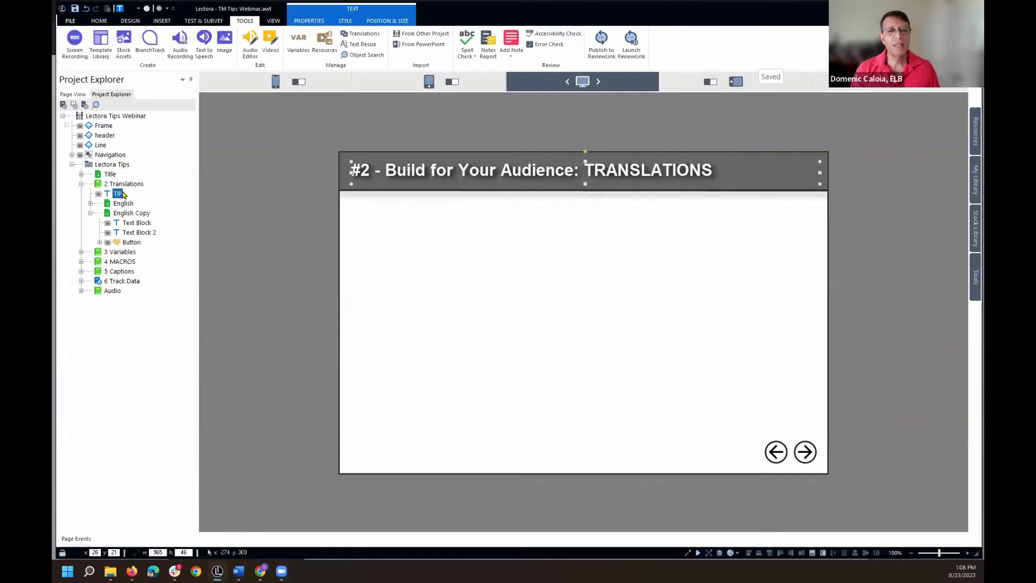
left_click(125, 184)
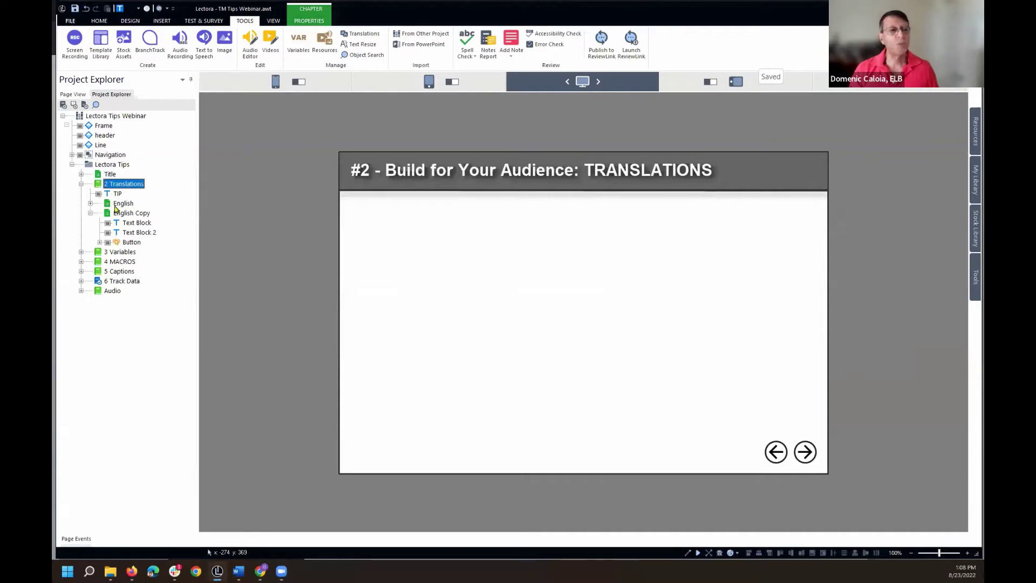
left_click(115, 206)
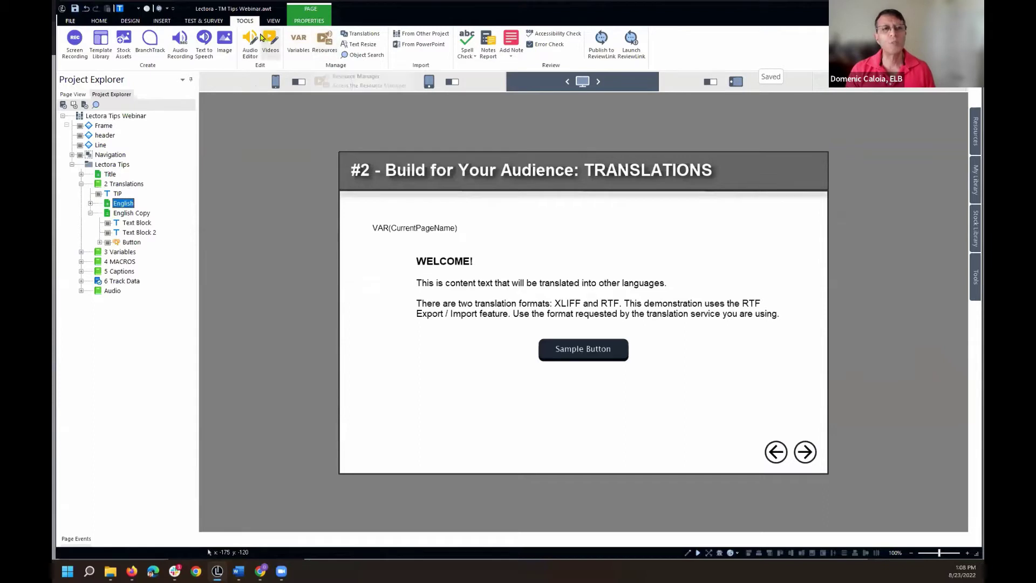
Set up an RTF translation export for the current page only with chapter, section and page names included, and cancel it
left_click(352, 36)
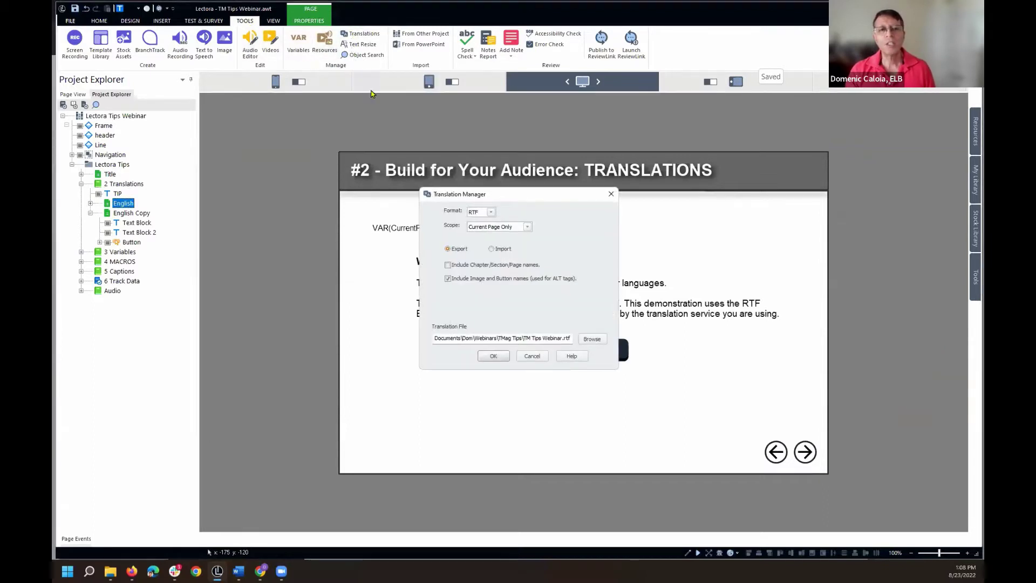
left_click(492, 213)
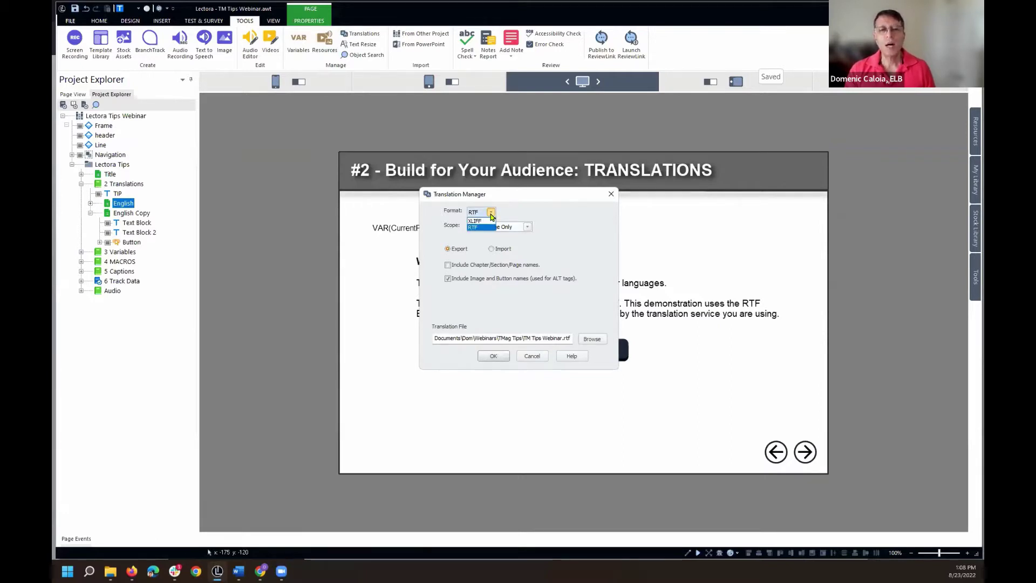
left_click(482, 229)
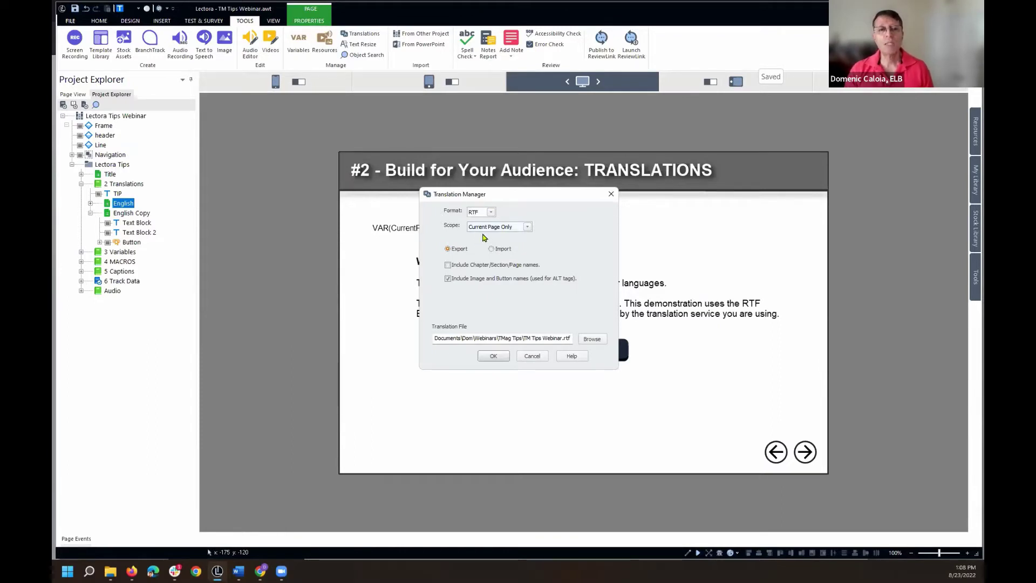
left_click(528, 229)
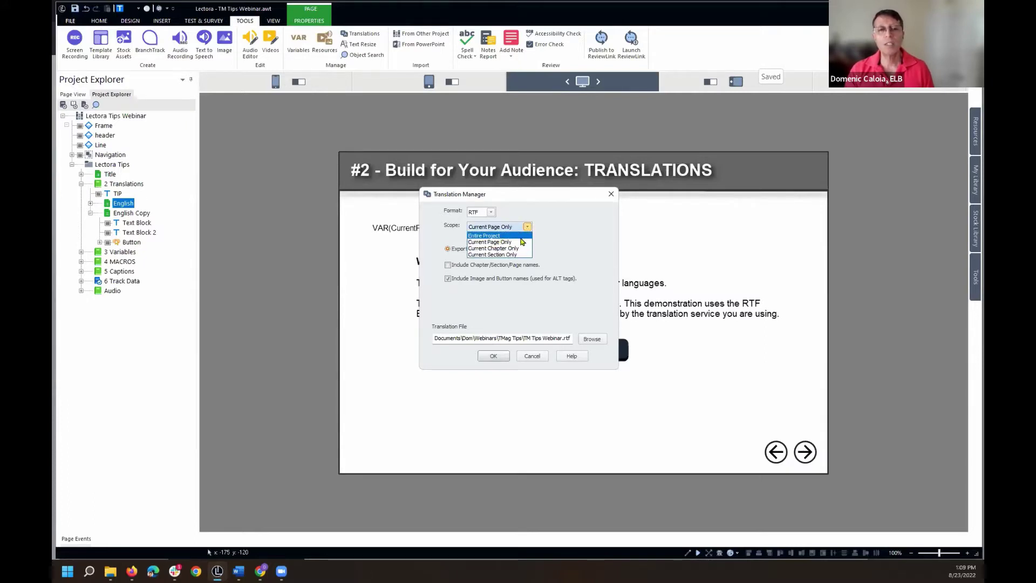
left_click(512, 244)
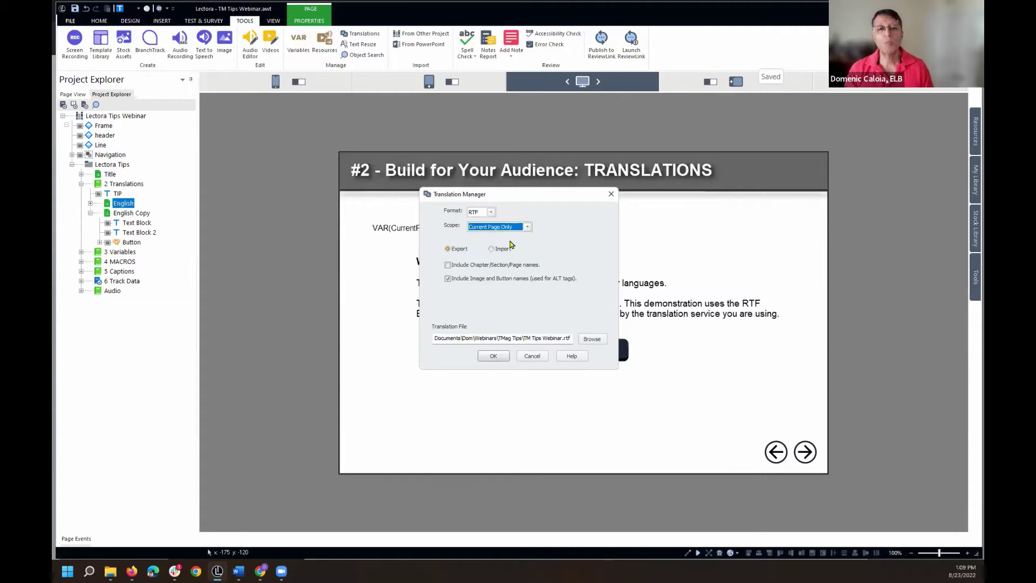
left_click(448, 265)
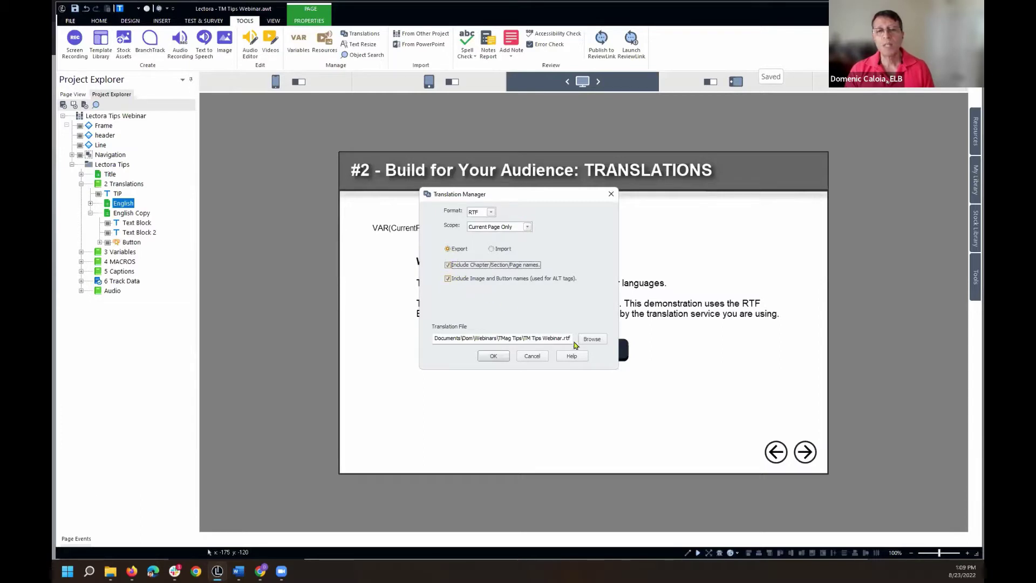
left_click(533, 356)
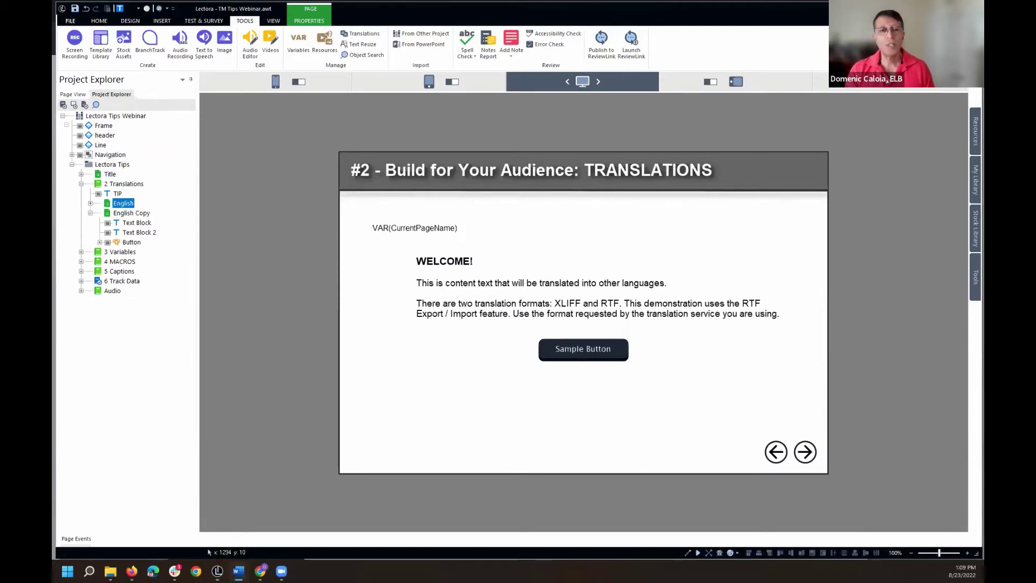
Switch to Word and bring the exported TM Tips Webinar.rtf document into view over the course page
left_click_drag(983, 121, 451, 120)
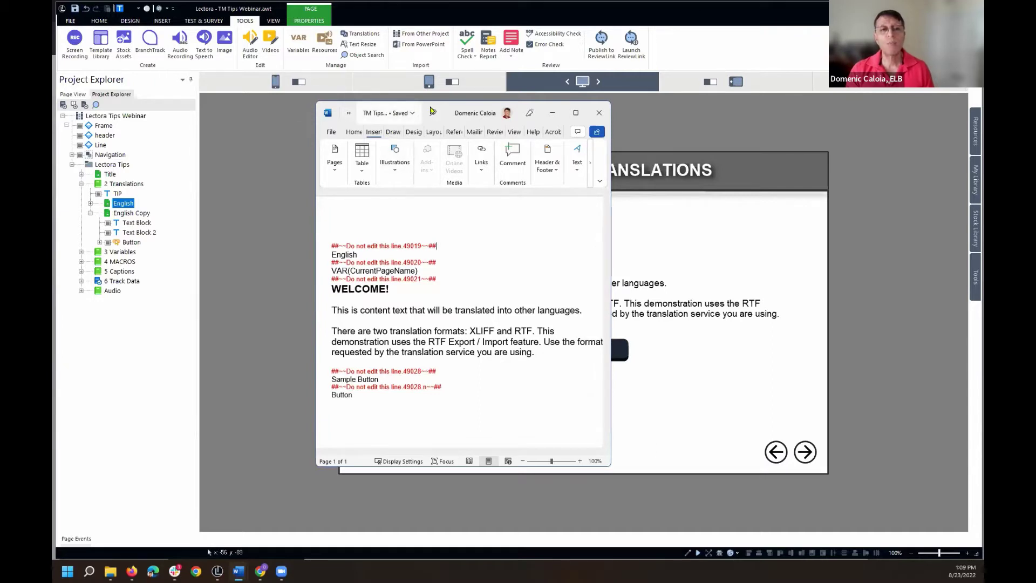
left_click_drag(372, 119, 247, 130)
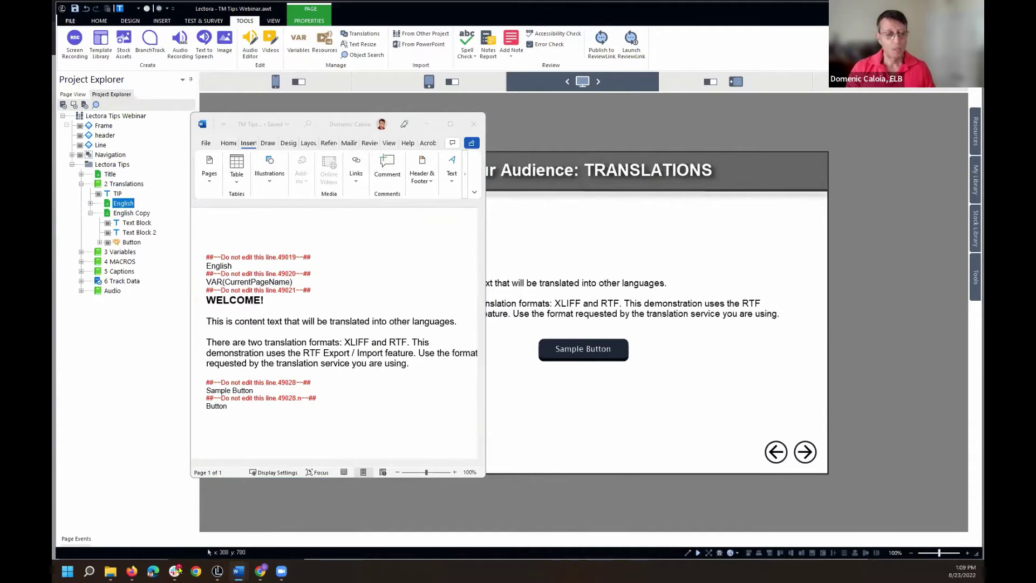
mouse_move(239, 572)
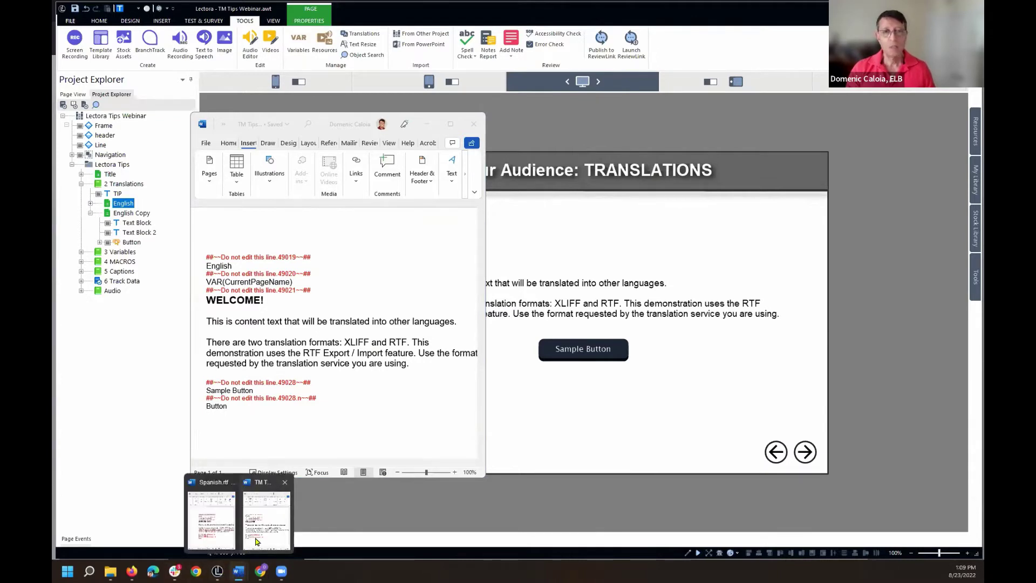
left_click(257, 542)
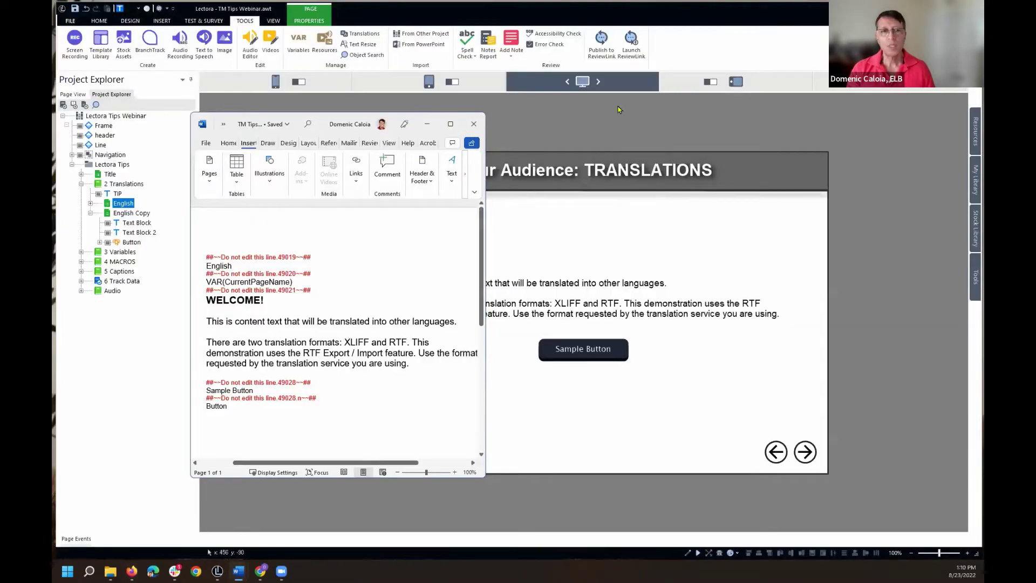
Clear away the Lectora and Slack windows and place Spanish.rtf beside TM Tips Webinar.rtf to compare the texts
left_click(924, 9)
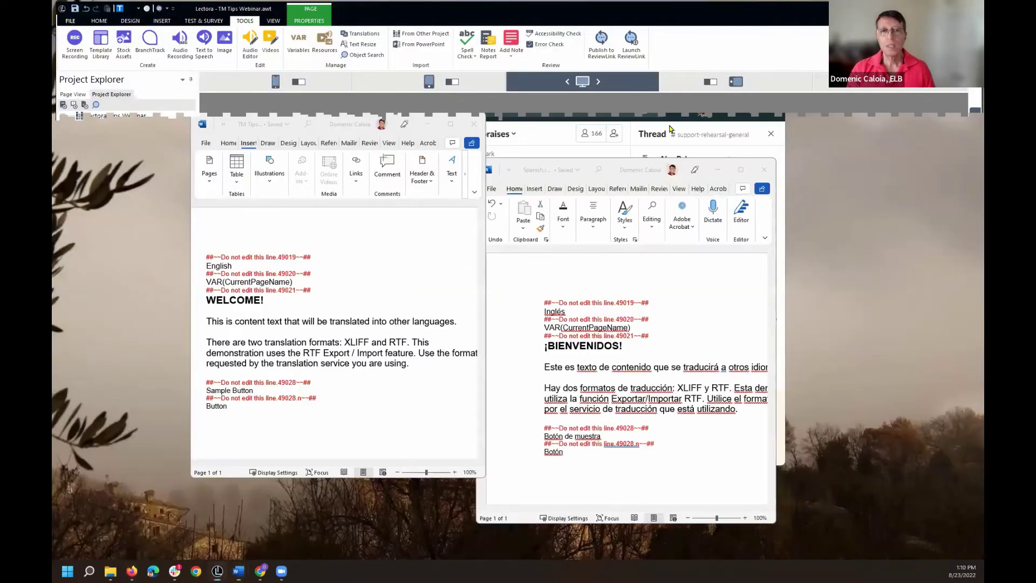
left_click(741, 107)
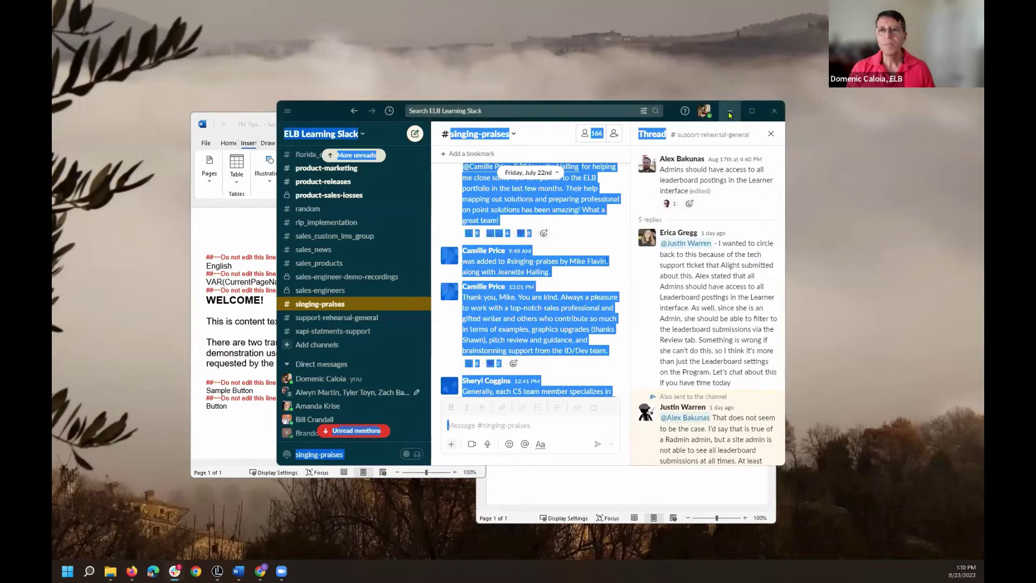
left_click(730, 110)
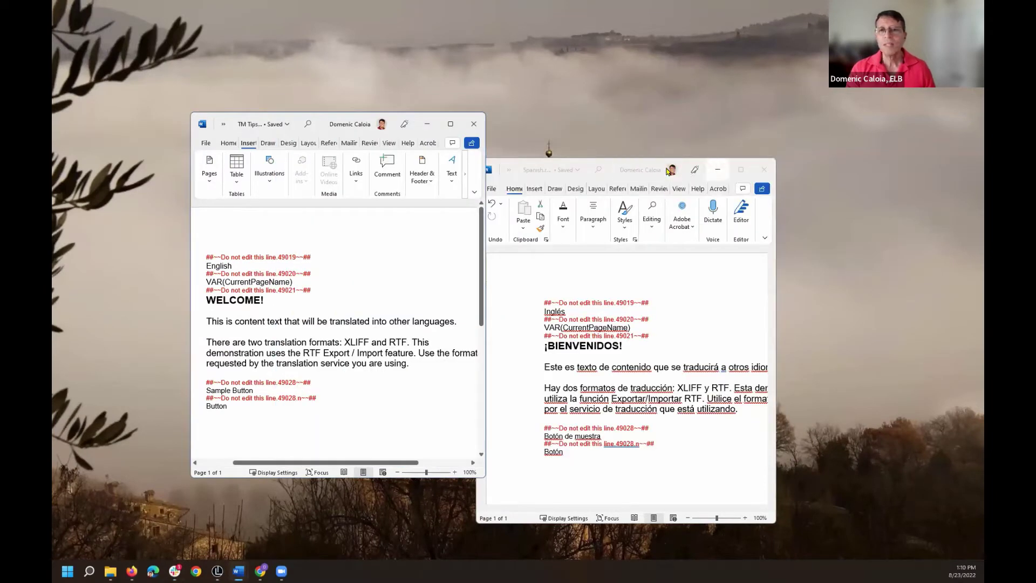
left_click(657, 171)
left_click_drag(658, 170, 704, 85)
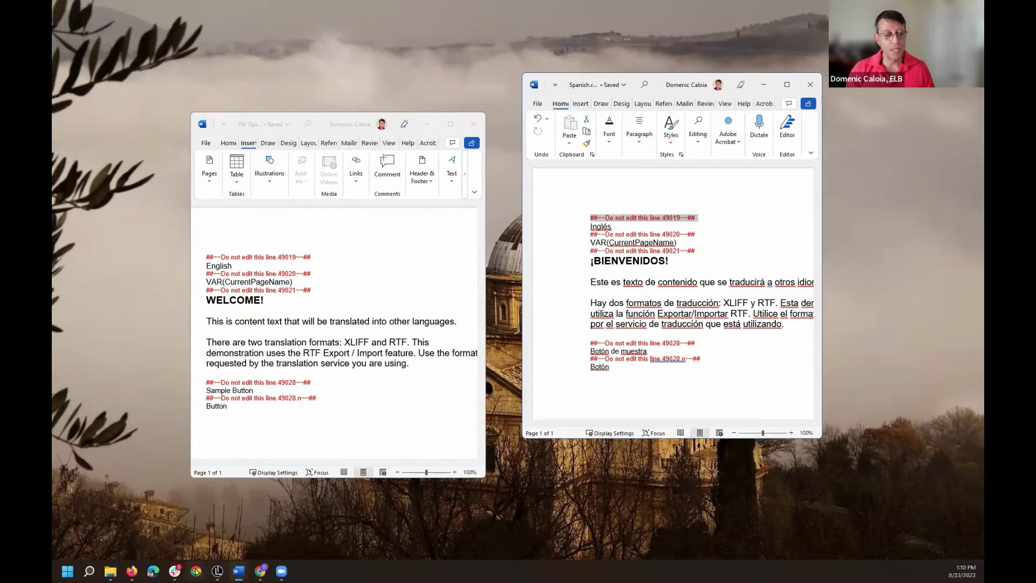
Switch back to Lectora and import the Spanish.rtf translation into the English page, using RTF format and Current Page Only scope
left_click(253, 534)
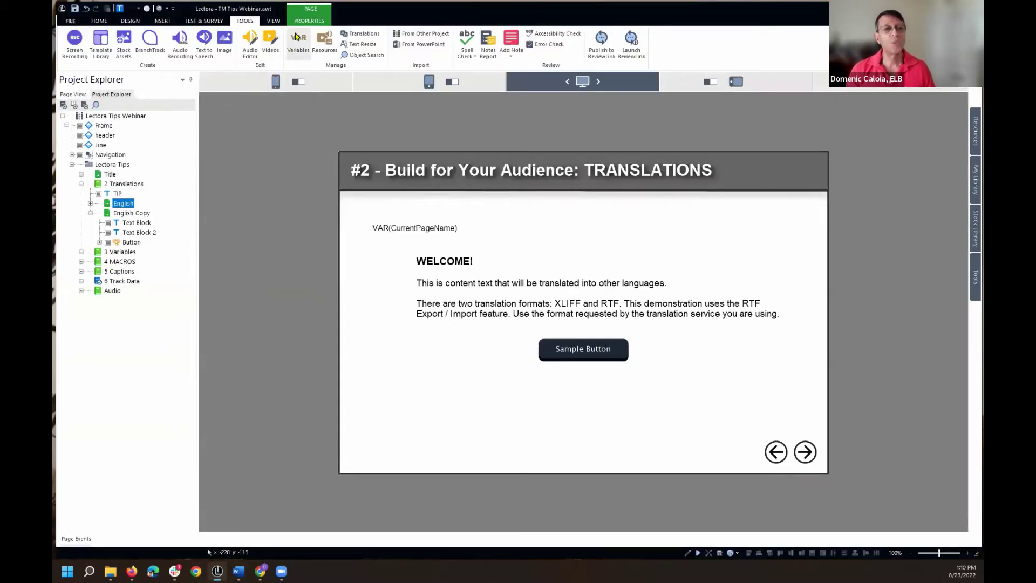
left_click(360, 36)
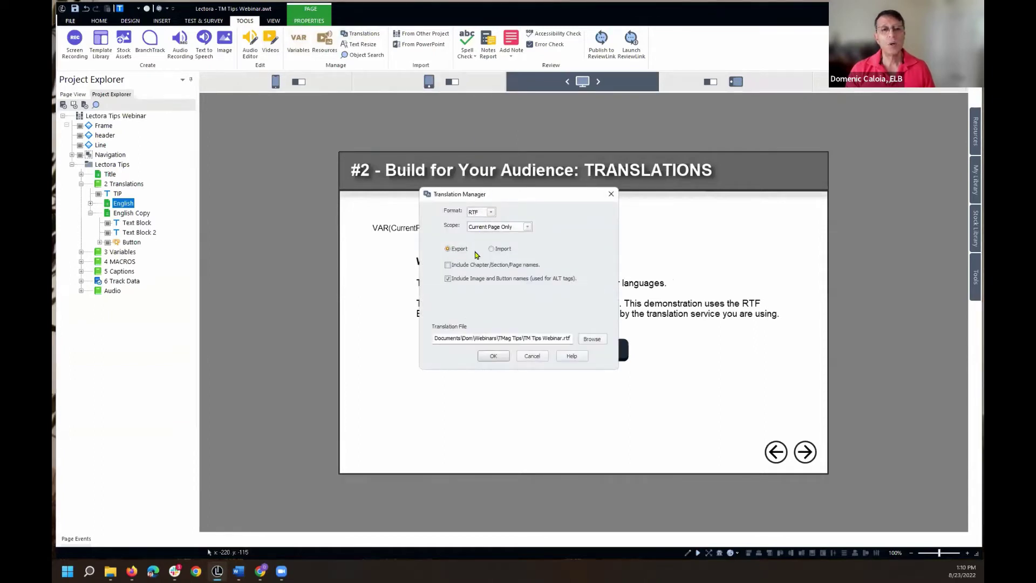
left_click(491, 249)
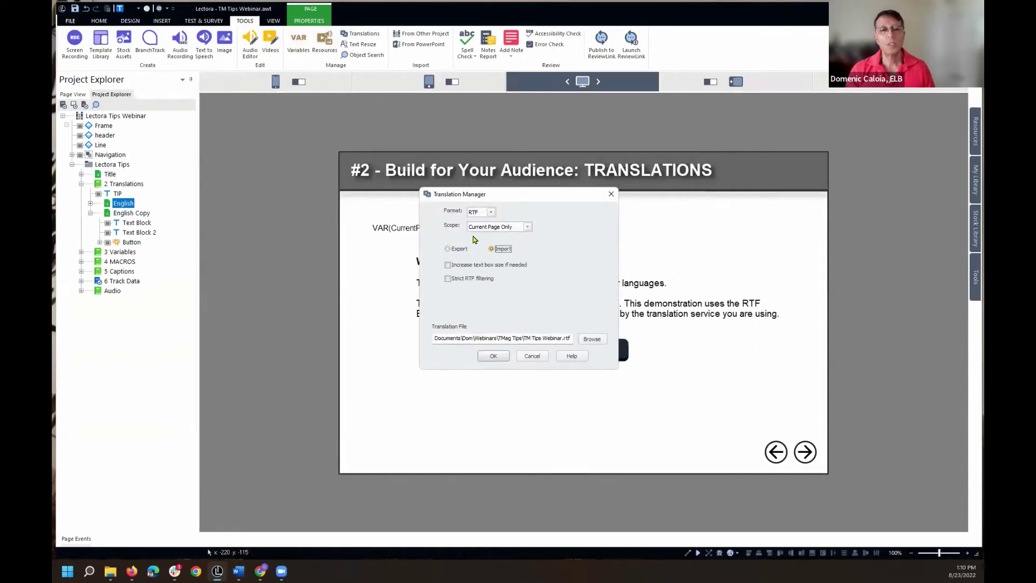
left_click(591, 341)
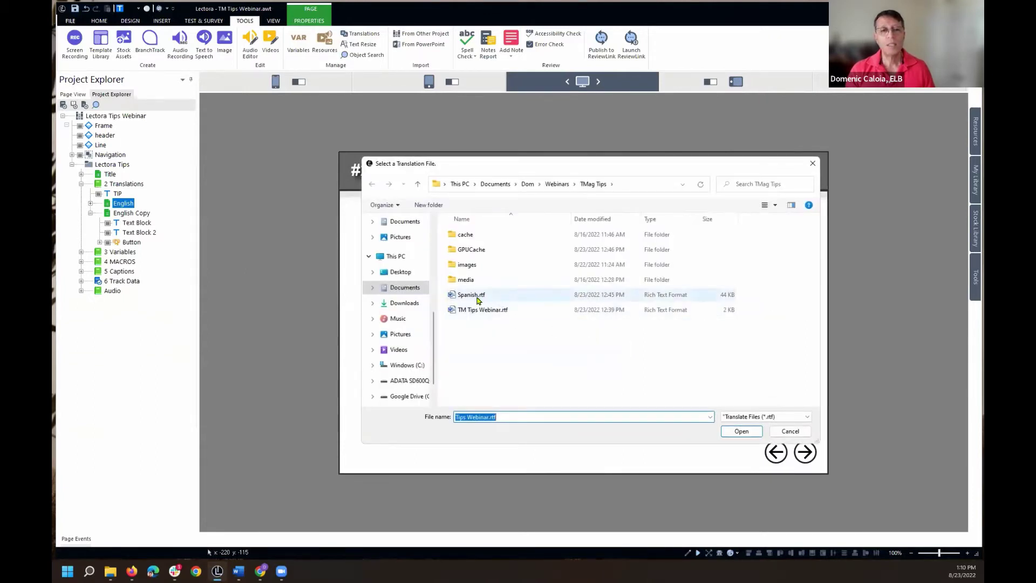
left_click(477, 298)
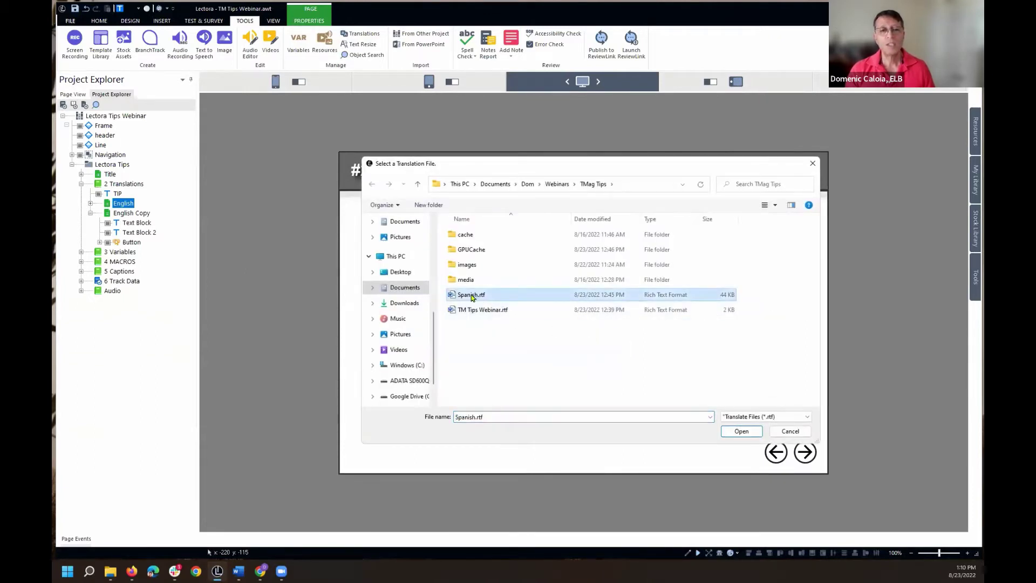
left_click(742, 432)
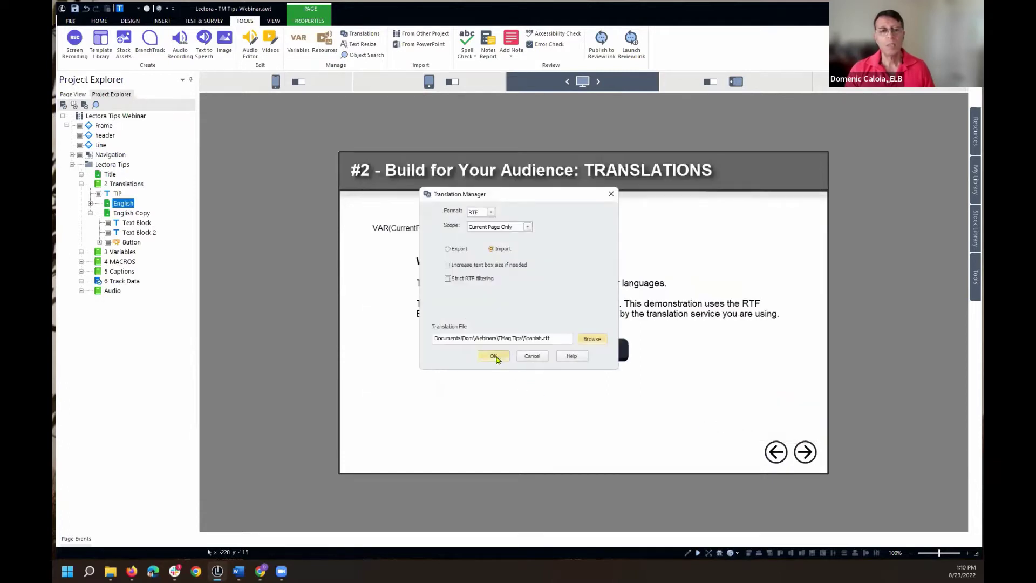
left_click(495, 356)
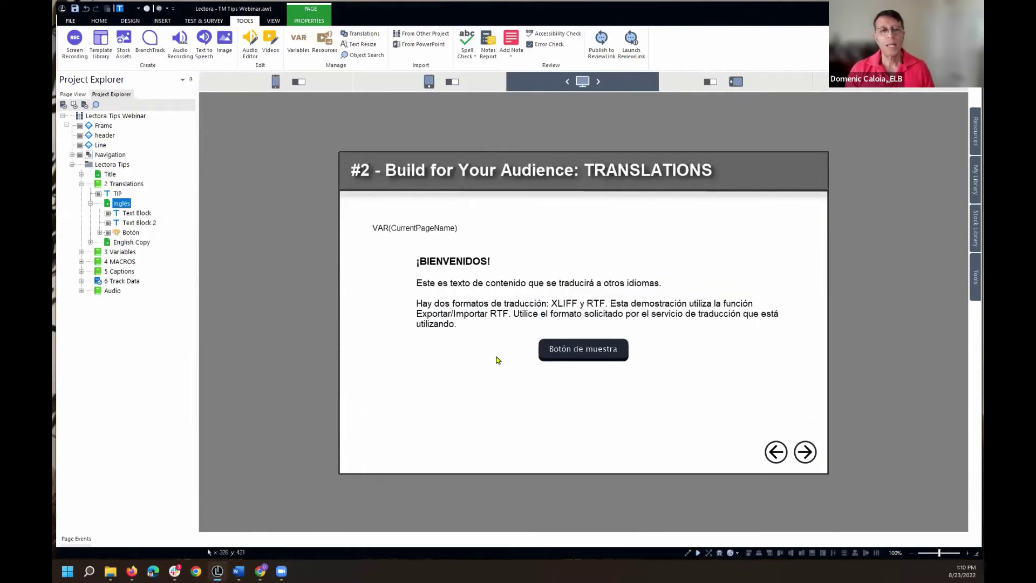
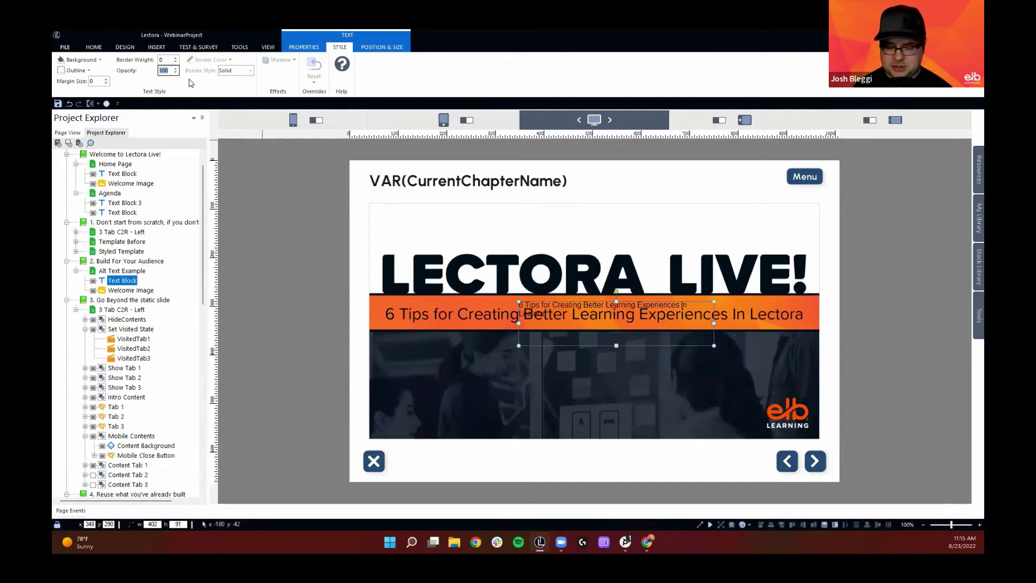
Set the opacity of the text block on the Alt Text Example page to 0
type("0")
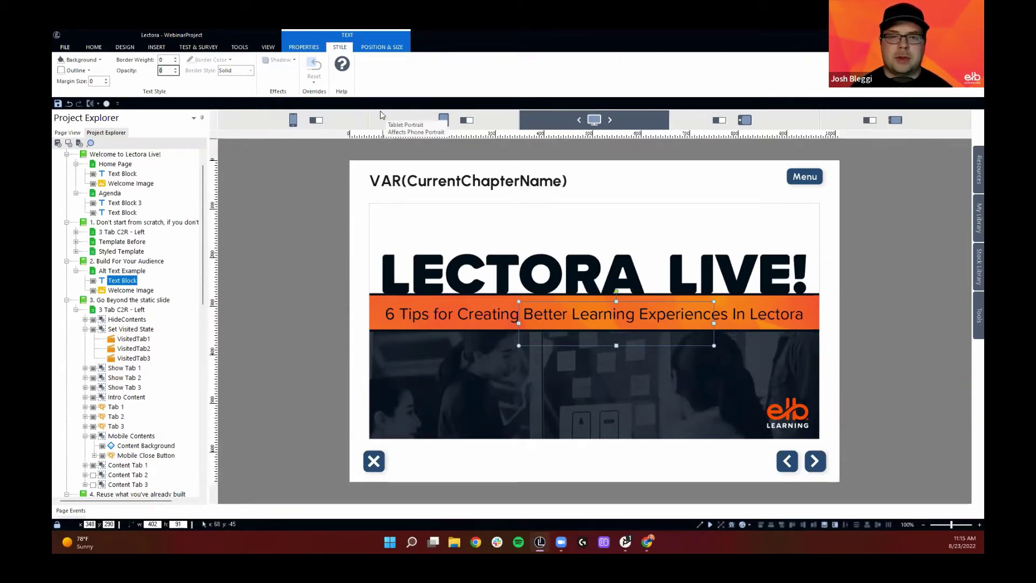
Run the accessibility check on the project, locate the listed IntroVideo2 object, and close the compliance report
left_click(240, 49)
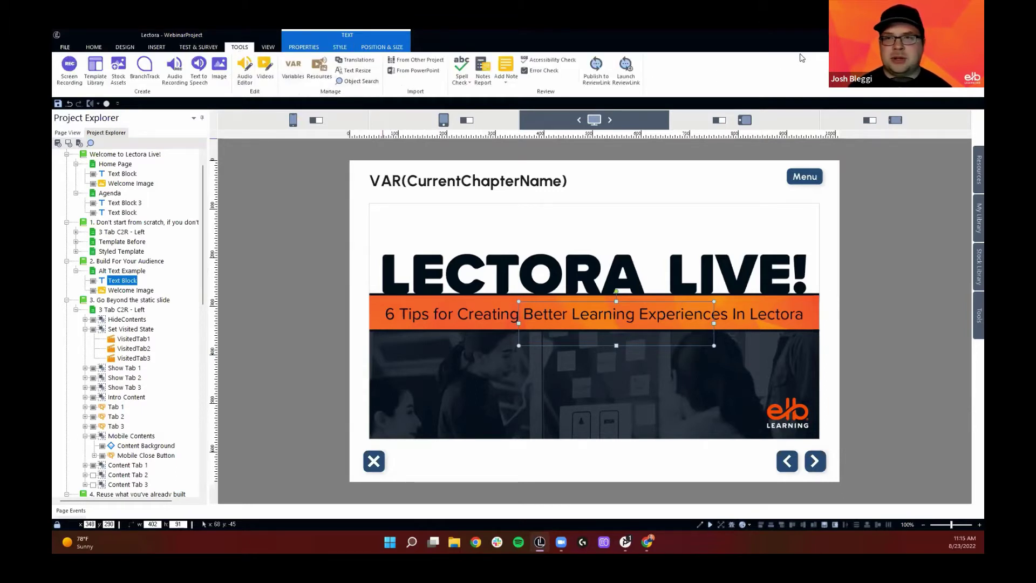
double_click(808, 32)
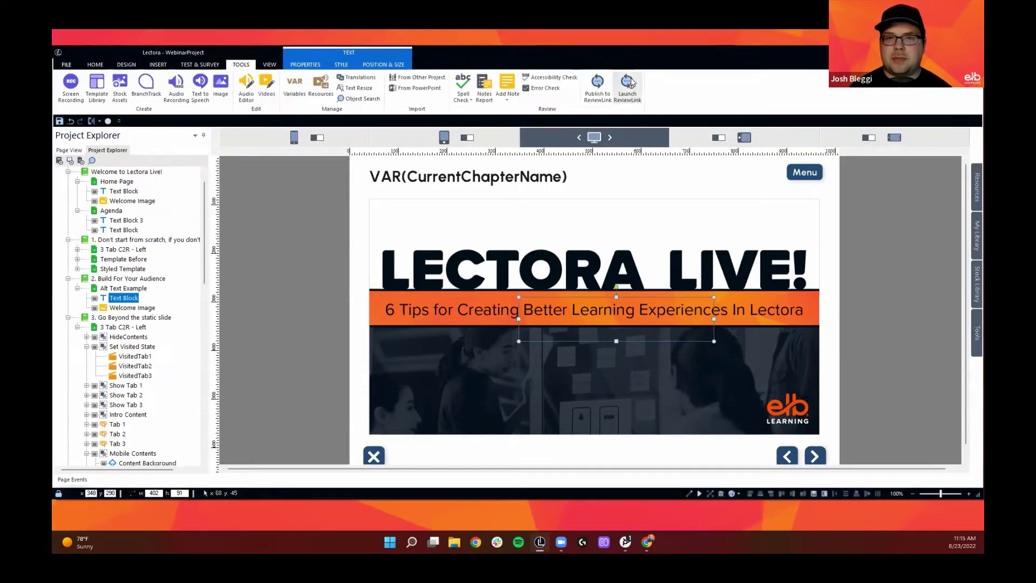
left_click(551, 77)
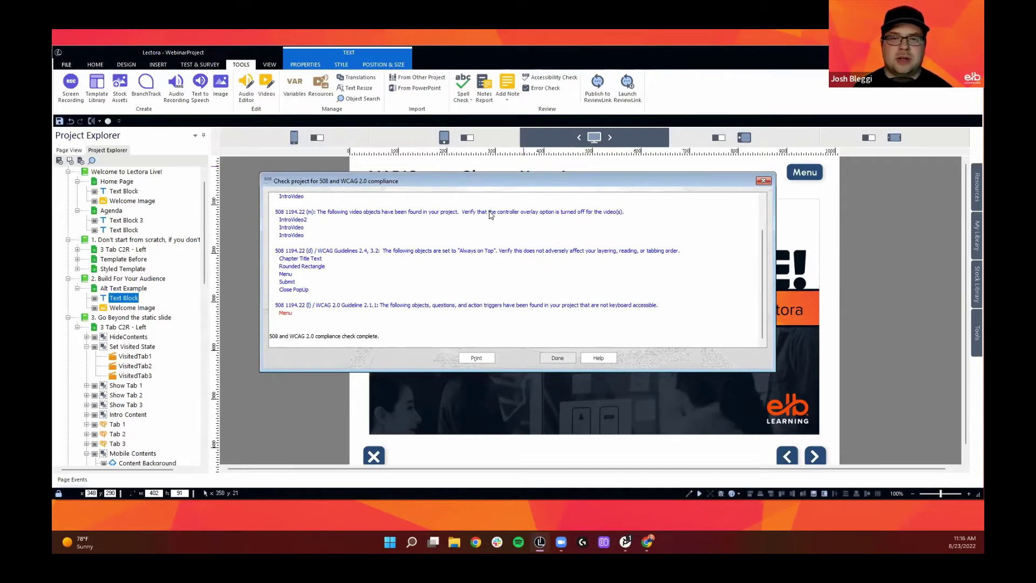
left_click(294, 220)
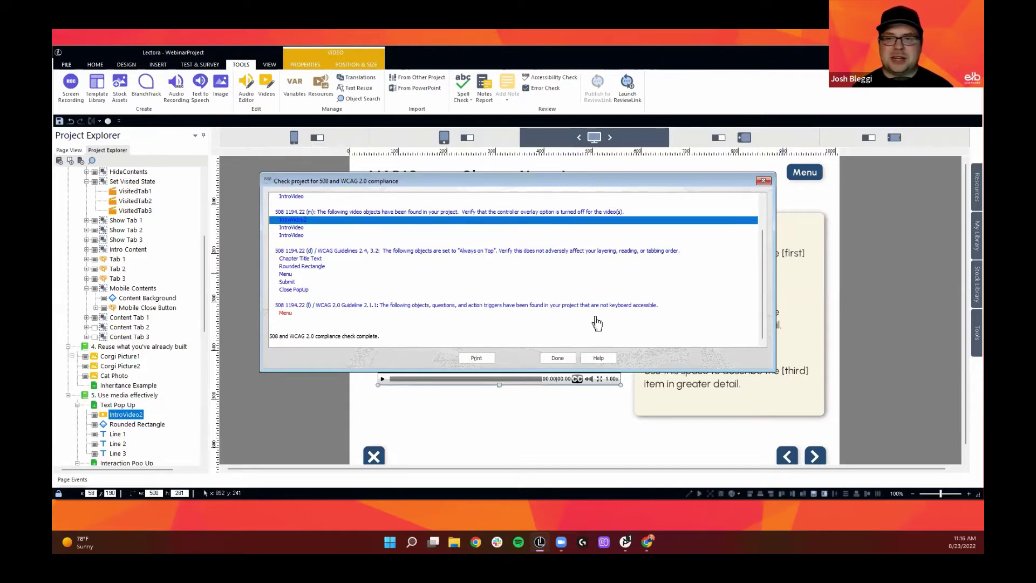
left_click(764, 181)
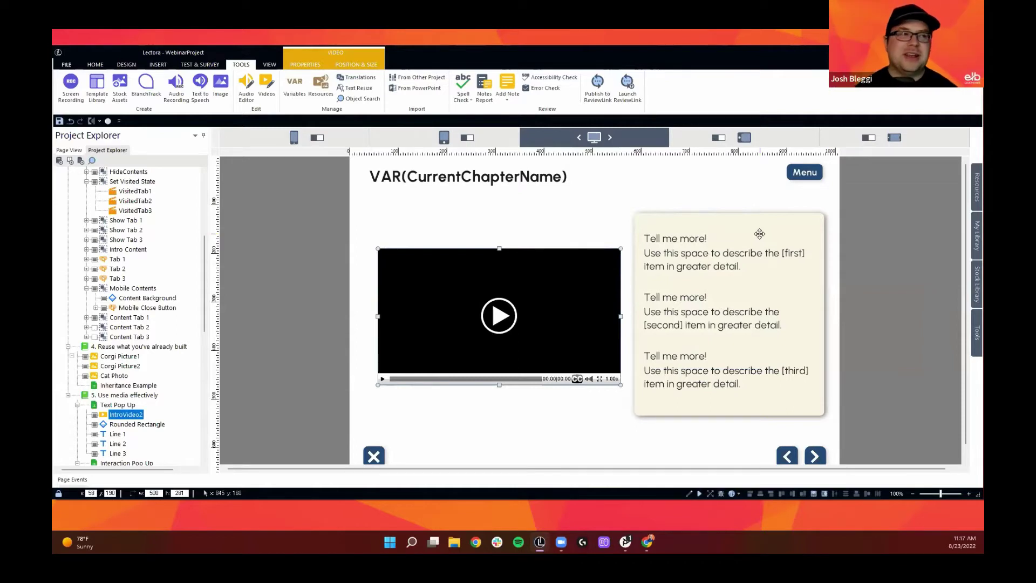
double_click(809, 62)
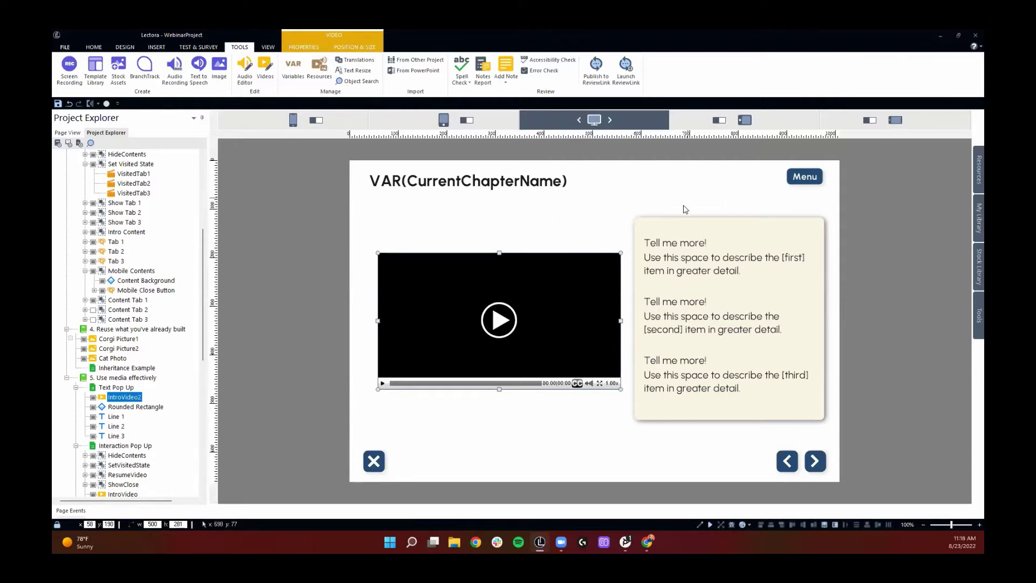
scroll(128, 221, "up", 7)
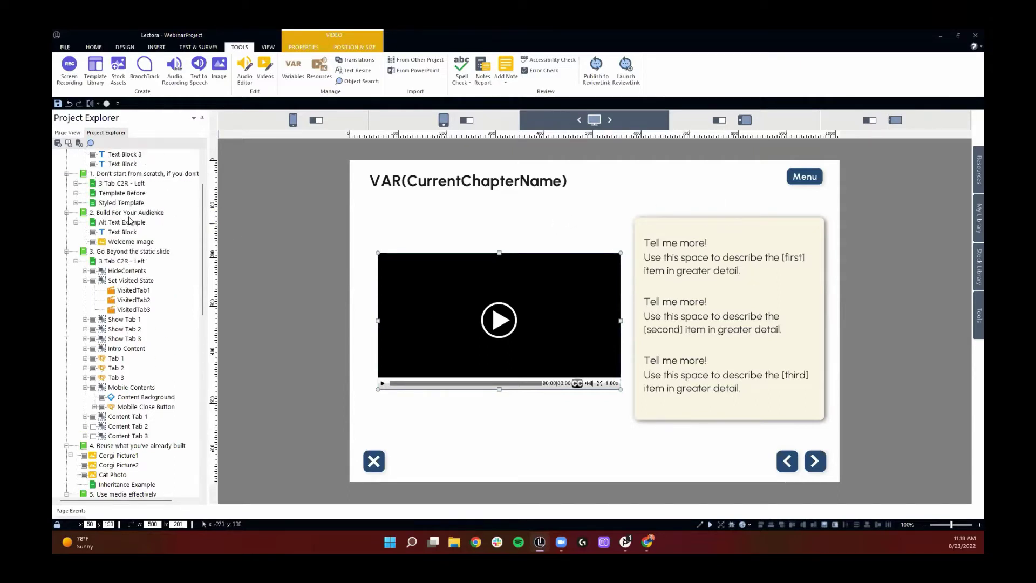
Open the Reserved Variables page in the 3 Variables chapter of the TM Tips Webinar project
left_click(121, 209)
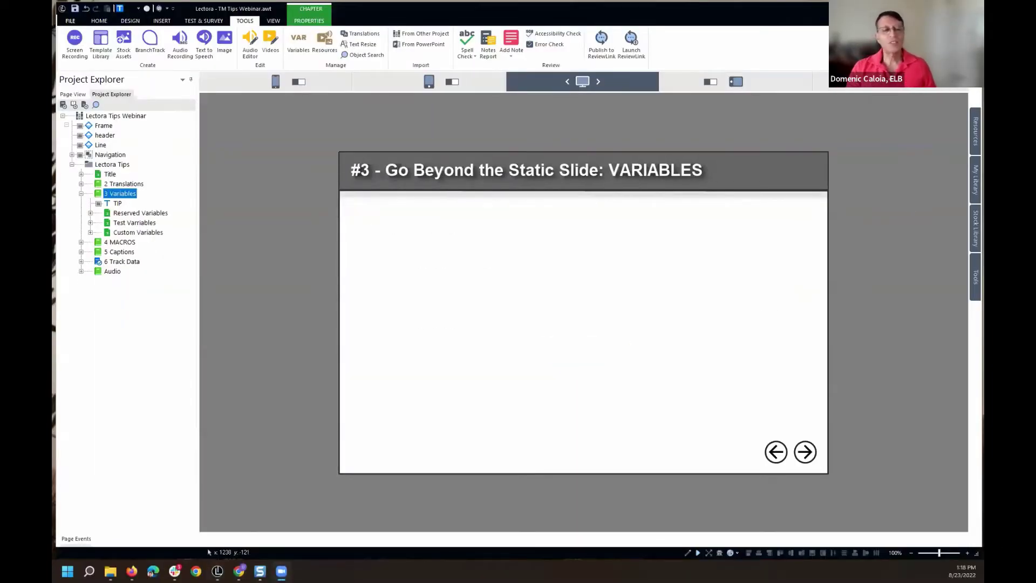
left_click(153, 214)
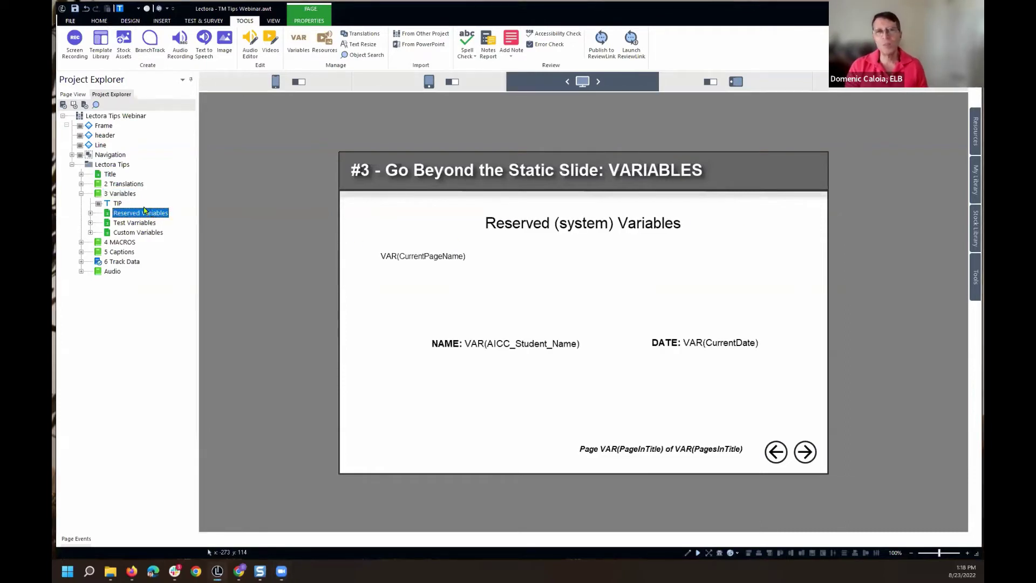
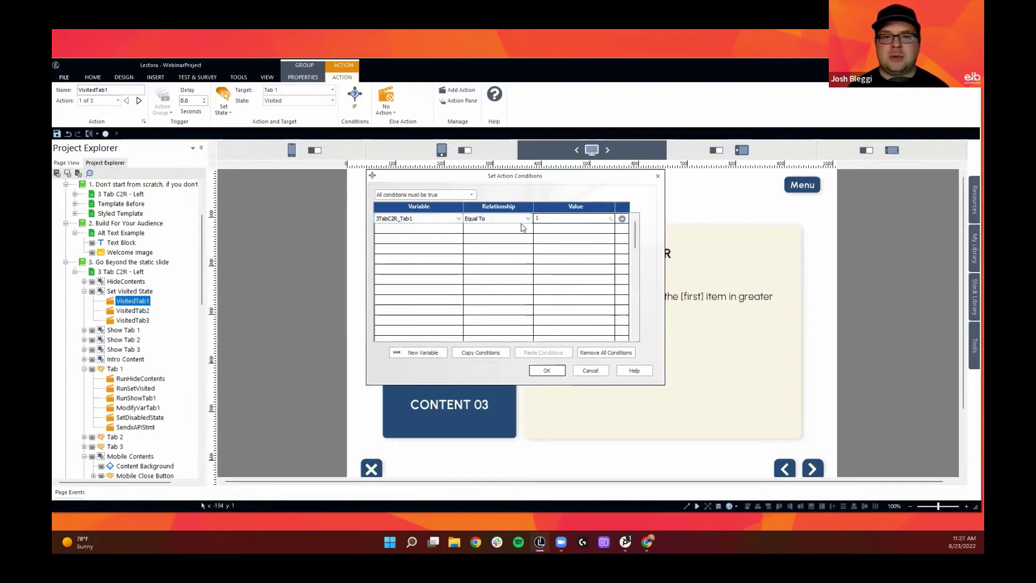
Close the VisitedTab1 conditions without changes and open the GoTo_Next action of the Next button
left_click(590, 371)
left_click(810, 460)
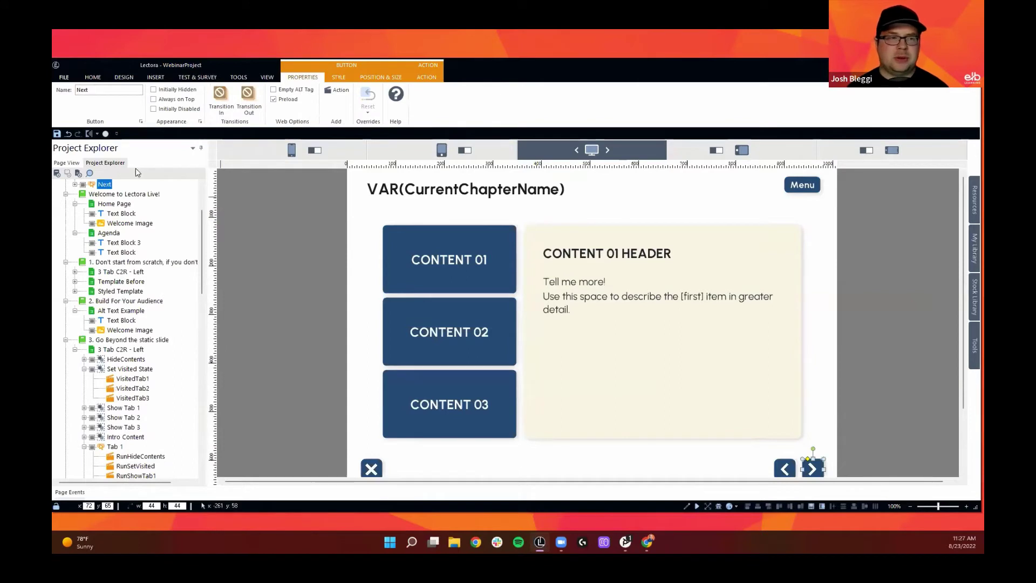
left_click(75, 184)
left_click(115, 195)
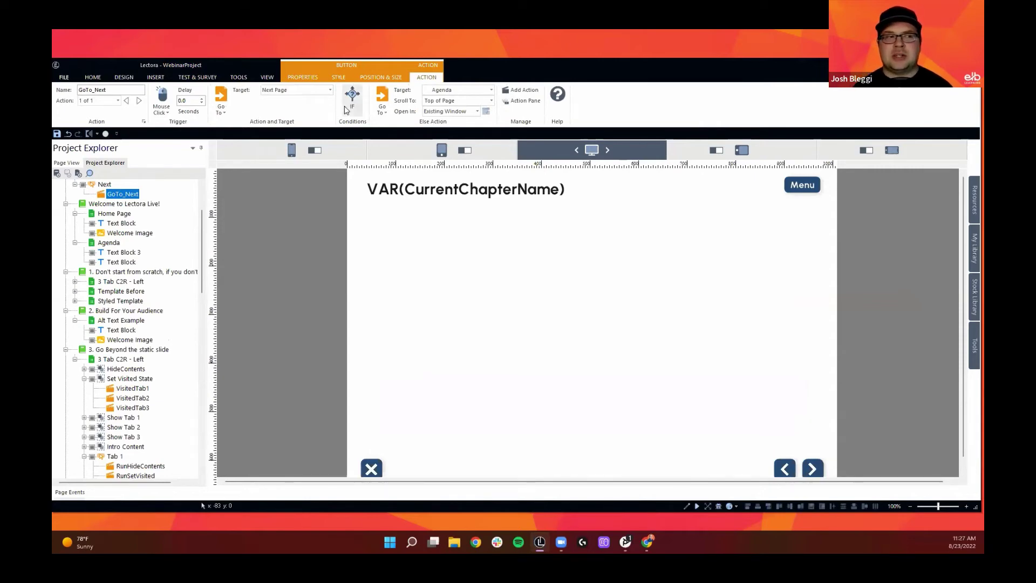
Examine the GoTo_Next action's conditions and the any/all matching options, leaving them as they are
mouse_move(351, 107)
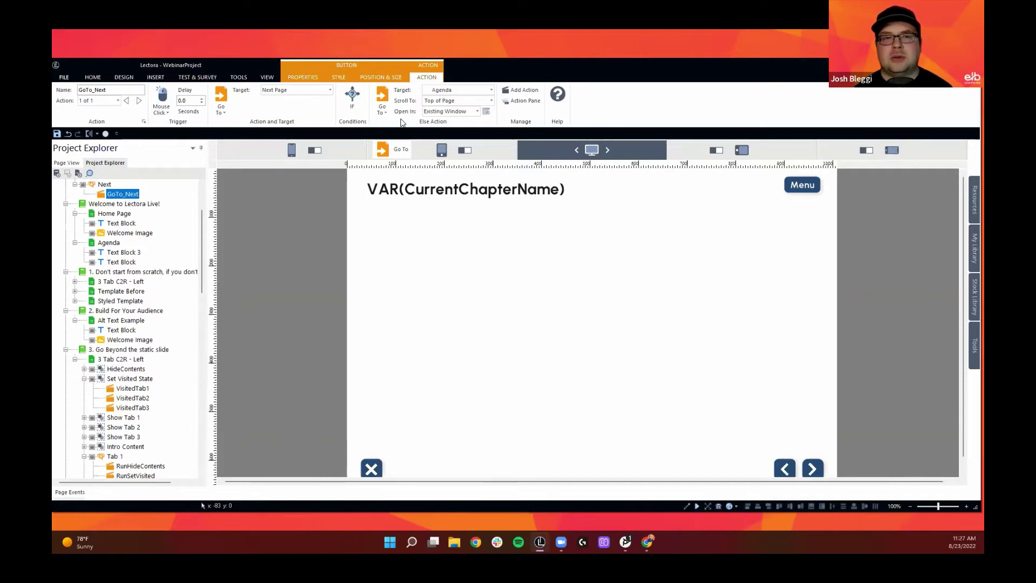
left_click(357, 96)
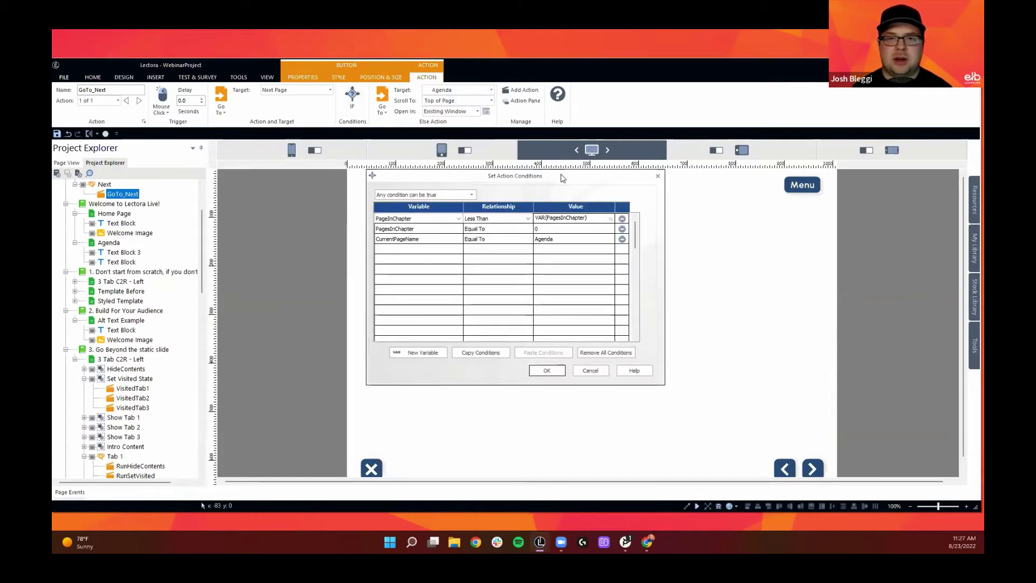
left_click(431, 195)
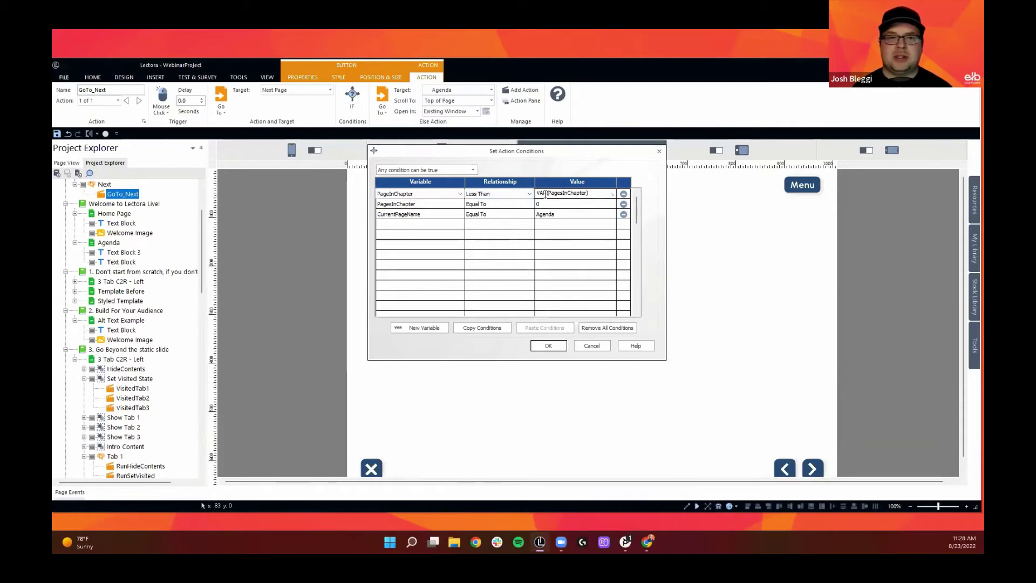
left_click(473, 171)
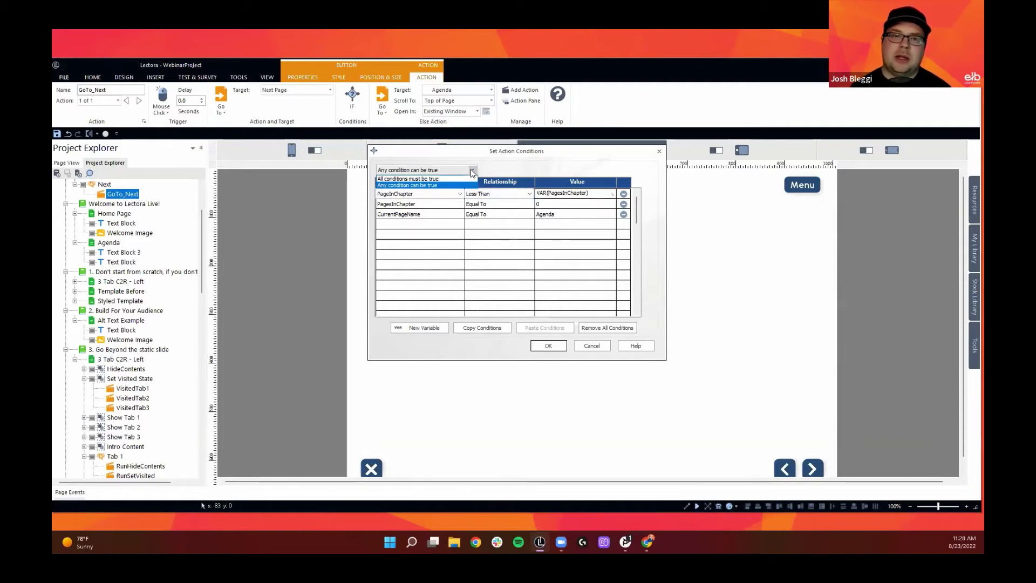
left_click(473, 171)
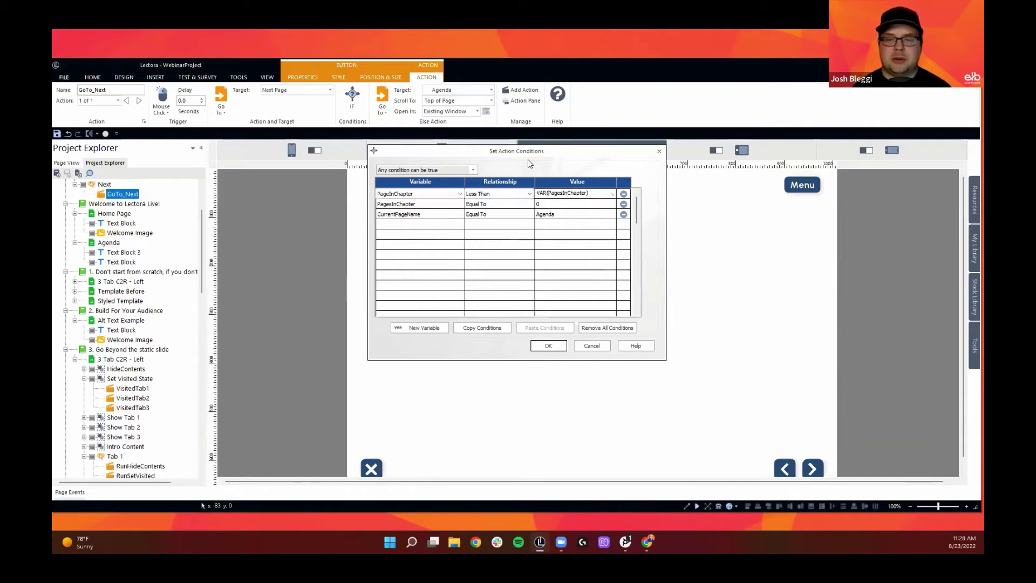
left_click(592, 345)
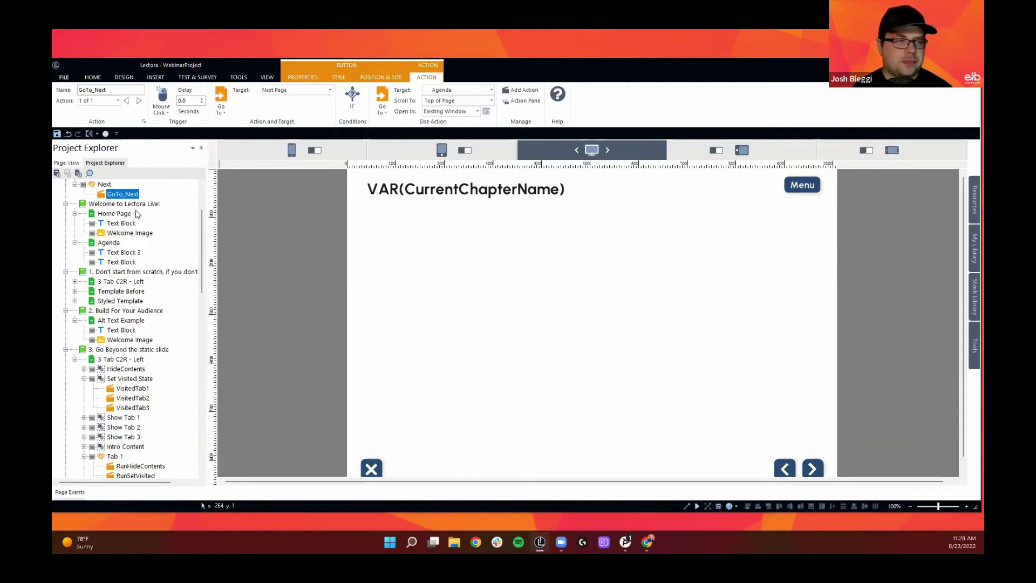
Collapse the Welcome to Lectora Live! chapter and chapters 2 and 3, and open the Inheritance Example page in chapter 4
scroll(140, 208, "down", 1)
scroll(140, 208, "up", 2)
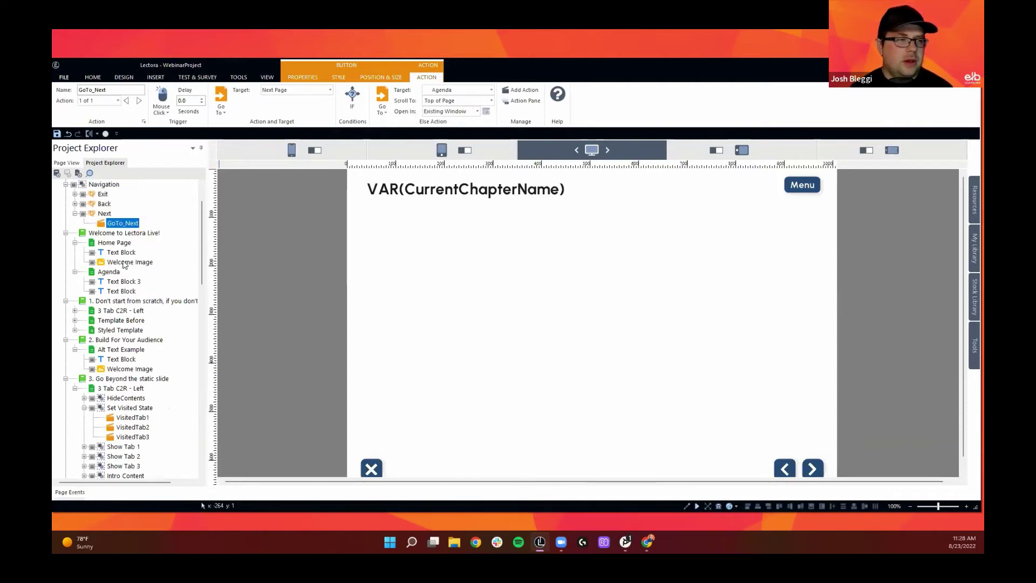
left_click(111, 272)
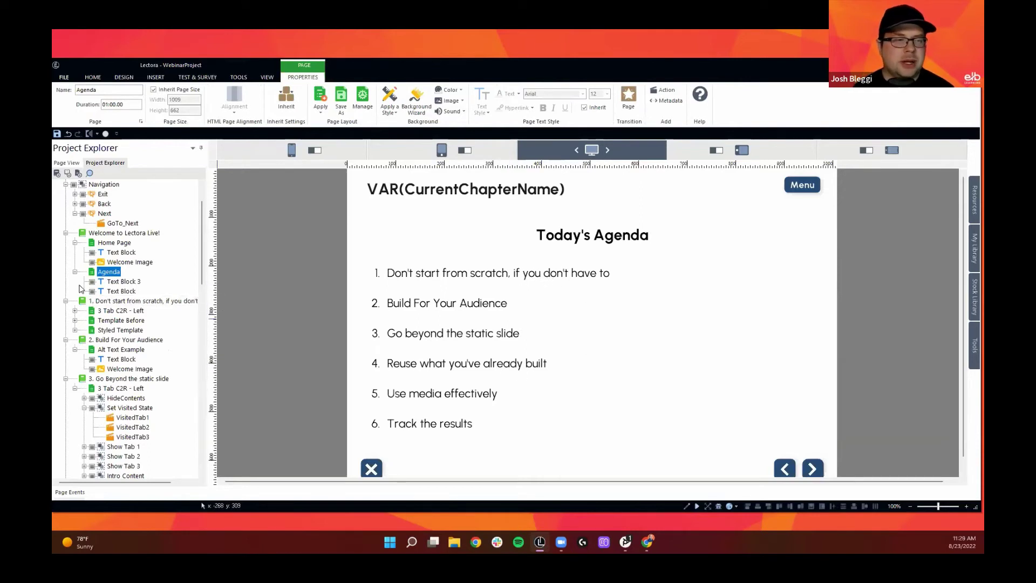
left_click(66, 233)
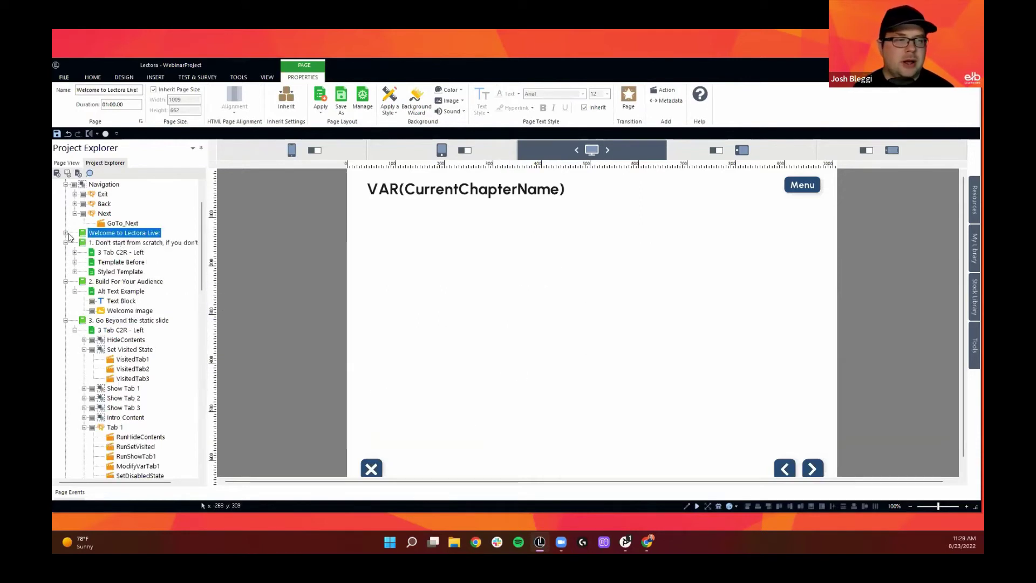
left_click(66, 282)
left_click(66, 291)
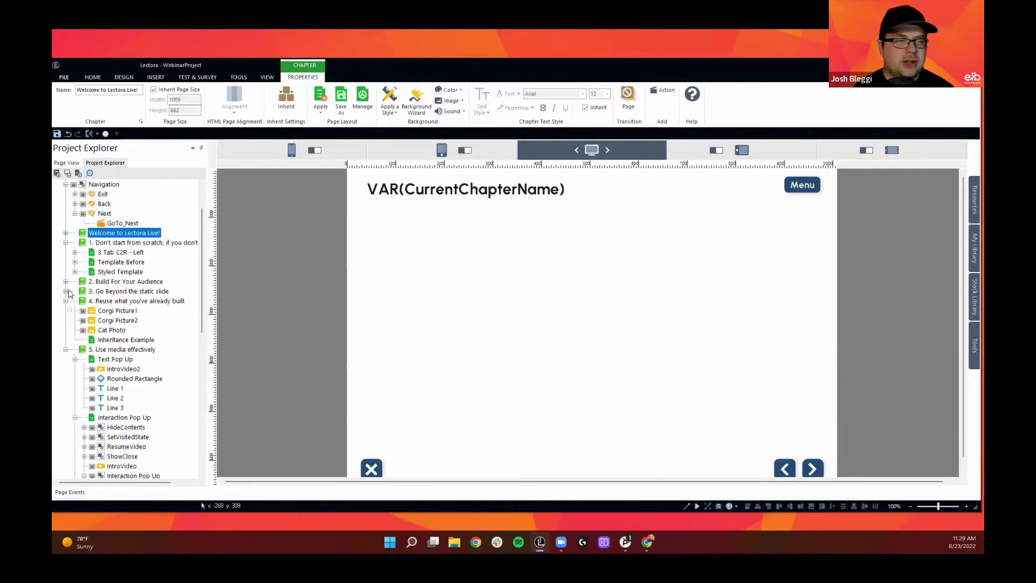
left_click(122, 300)
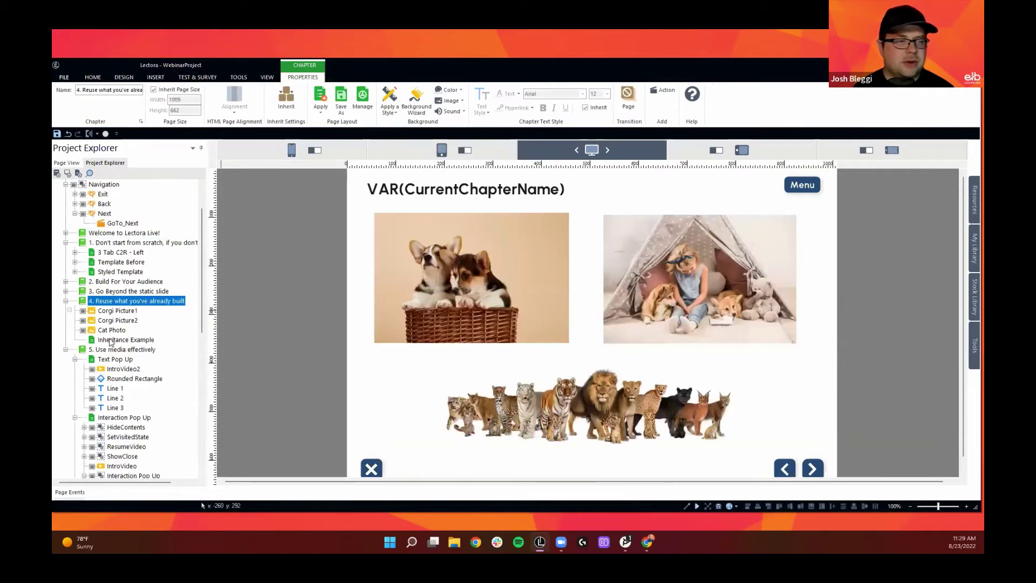
left_click(119, 339)
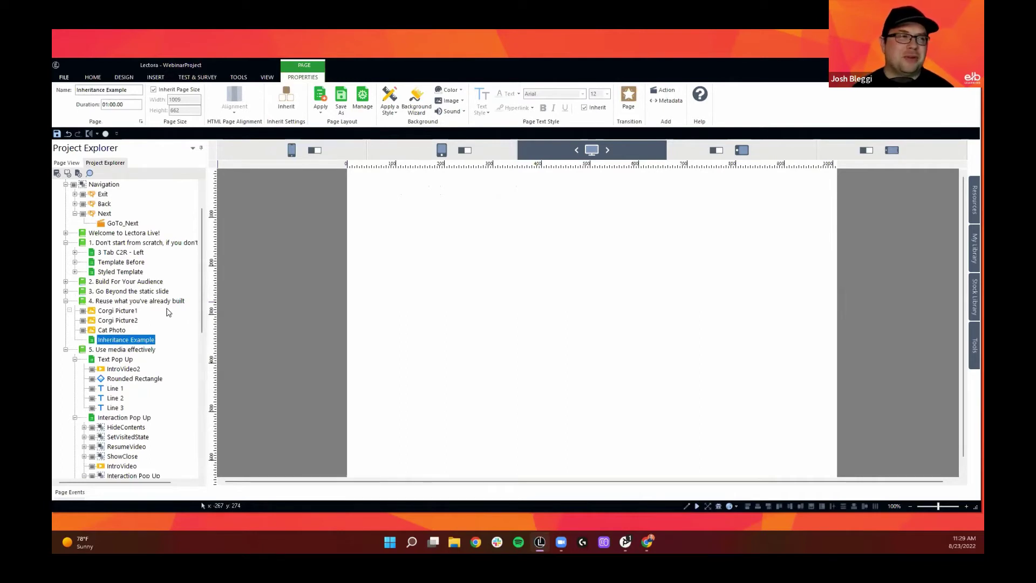
Collapse the Navigation group and inspect the title-level objects Chapter Title Text, Rounded Rectangle 2 and MenuGroup
scroll(173, 236, "up", 1)
scroll(171, 235, "up", 1)
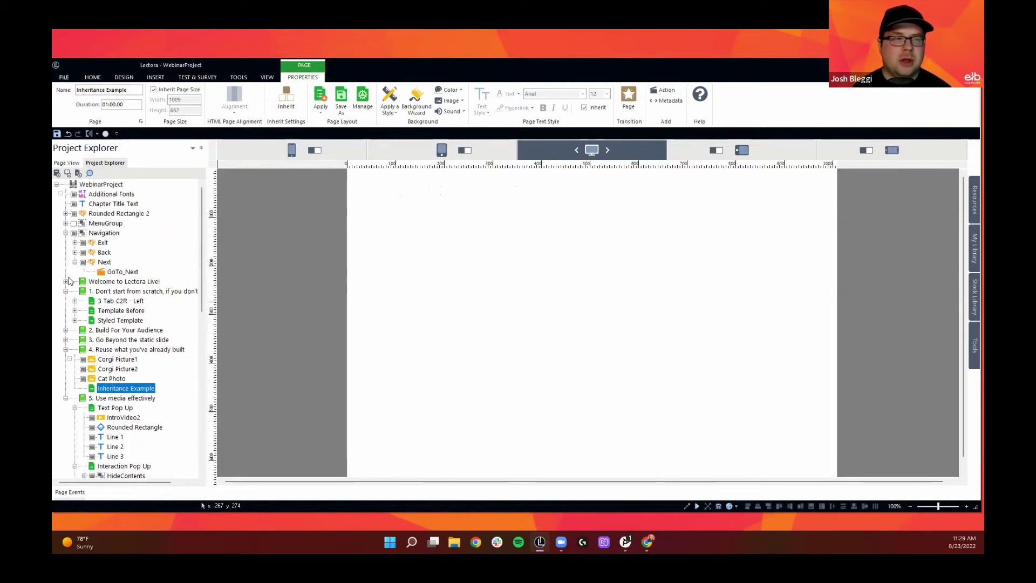
left_click(66, 233)
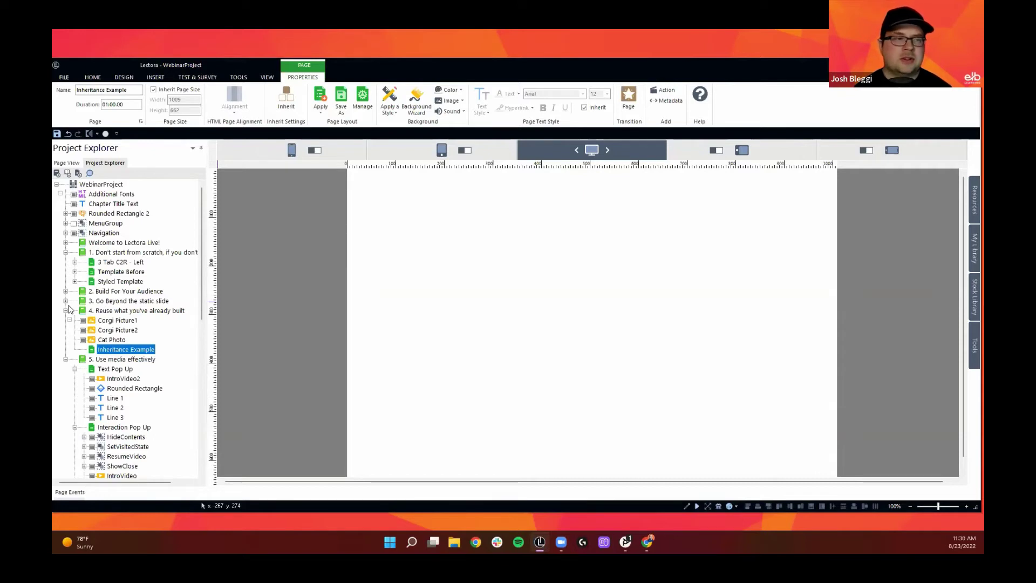
left_click(103, 205)
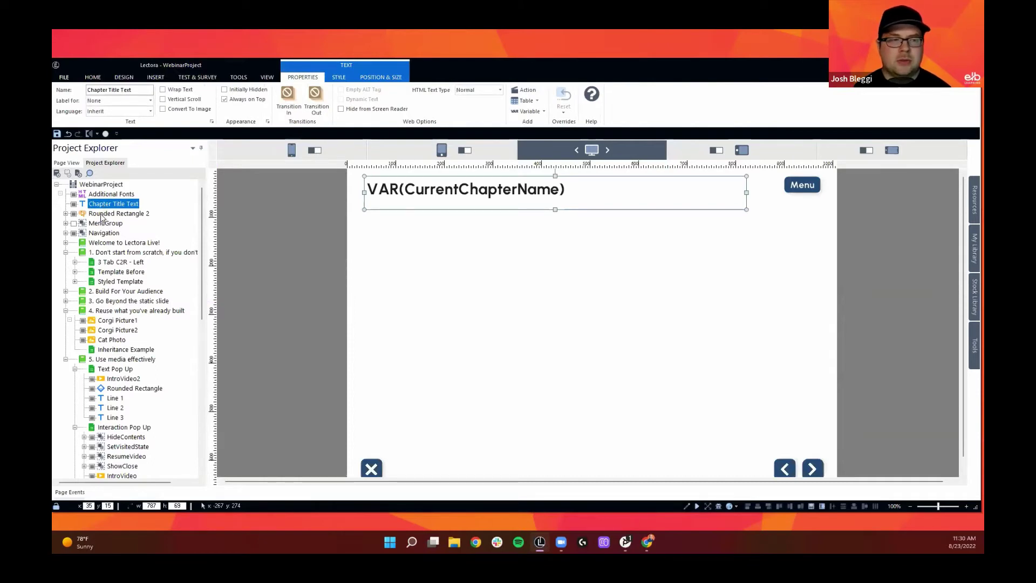
left_click(101, 216)
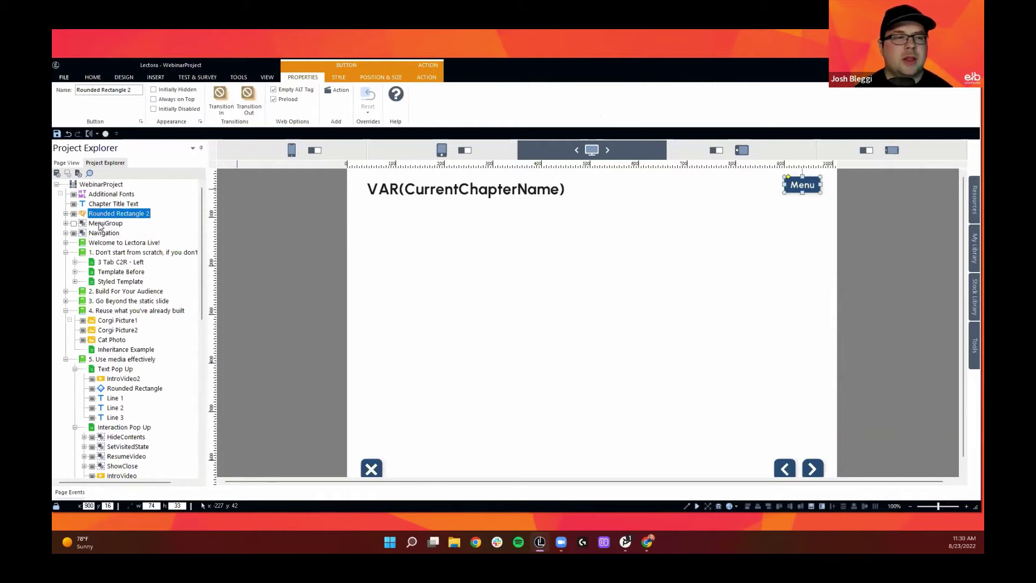
left_click(100, 224)
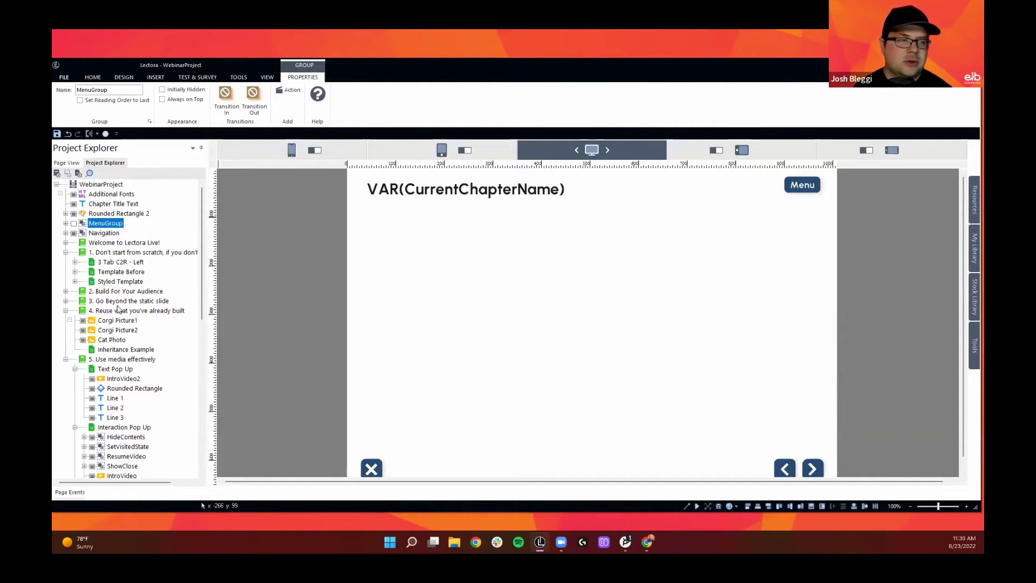
Switch the Inheritance Example page's inherit settings to Inherit All and back to Inherit None, keeping the settings dialog clear of the page
left_click(115, 350)
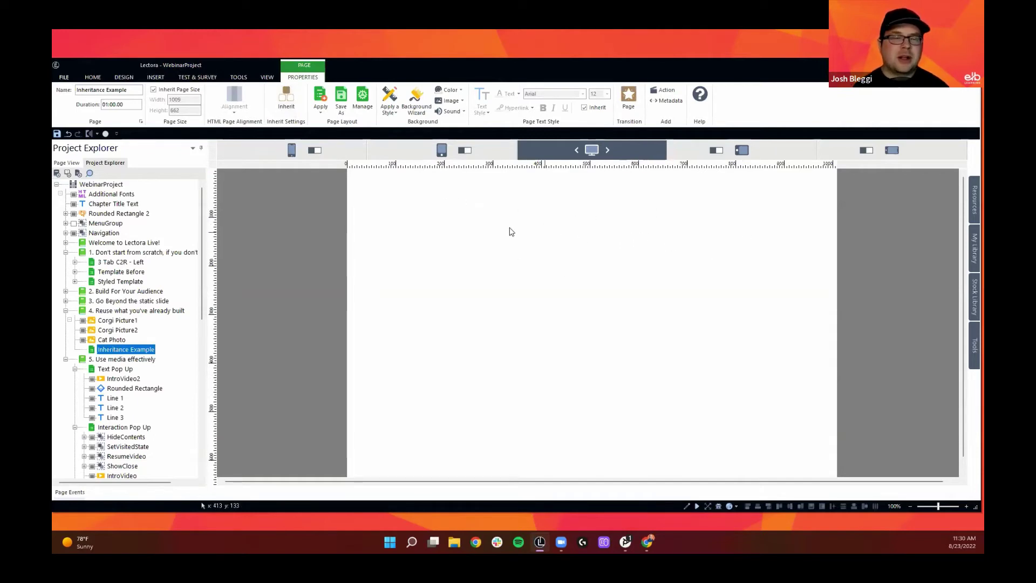
left_click(291, 93)
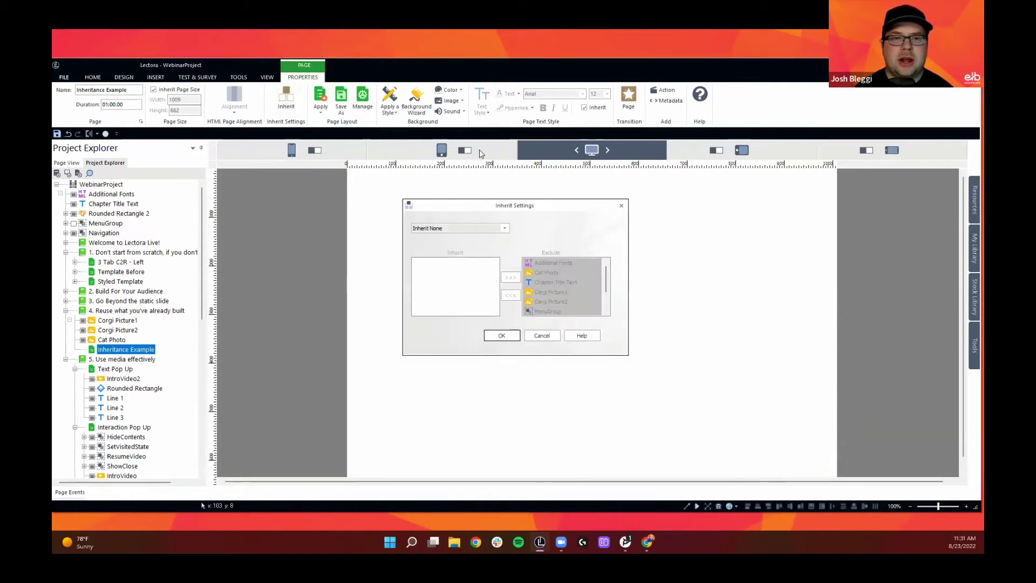
left_click(505, 229)
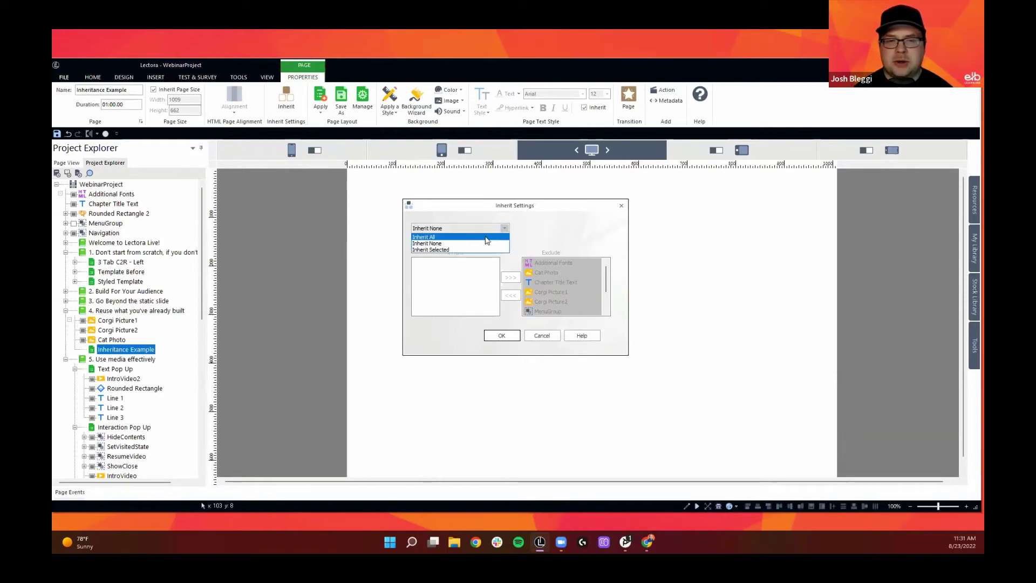
left_click(486, 238)
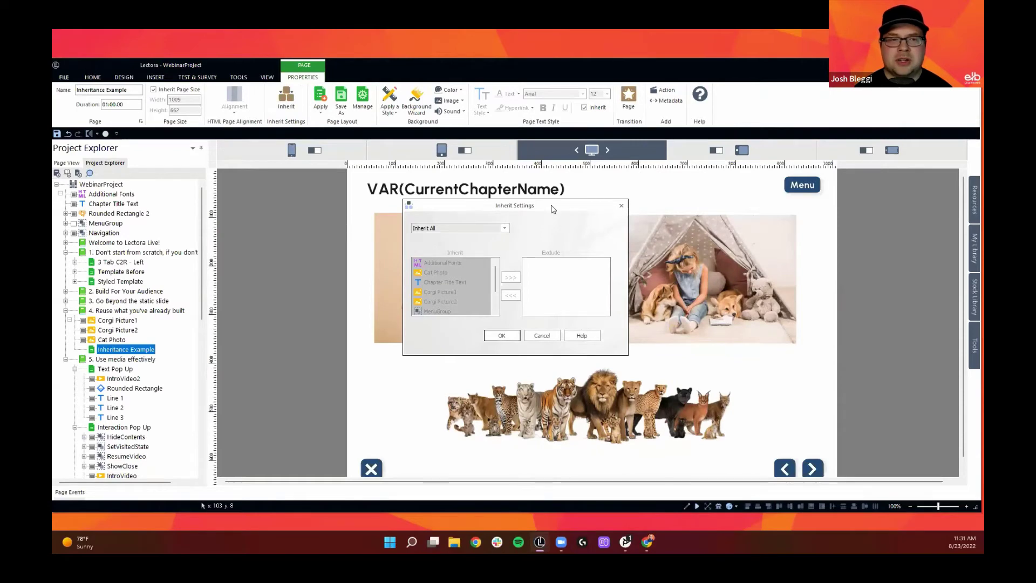
left_click_drag(553, 209, 251, 206)
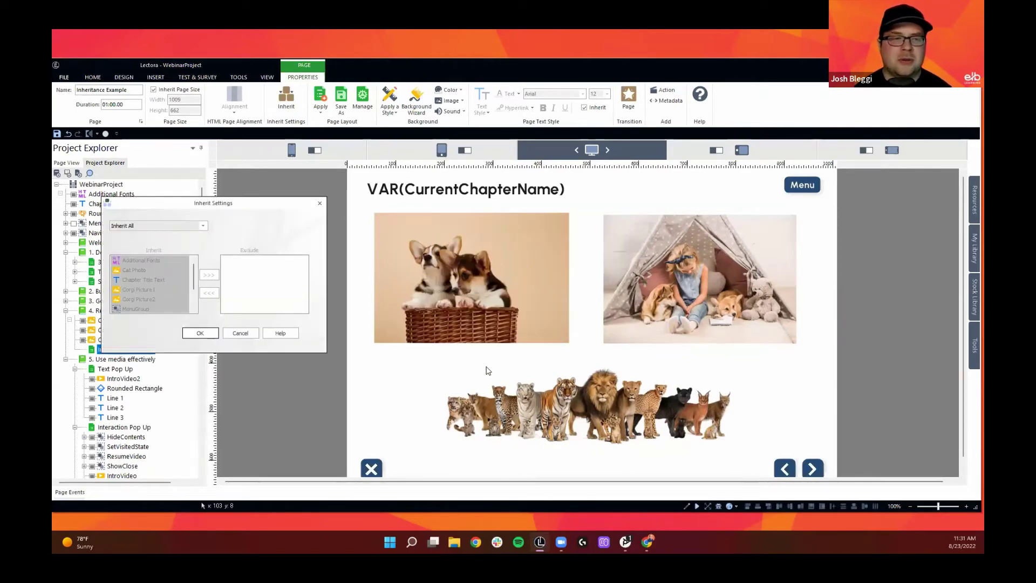
left_click(204, 226)
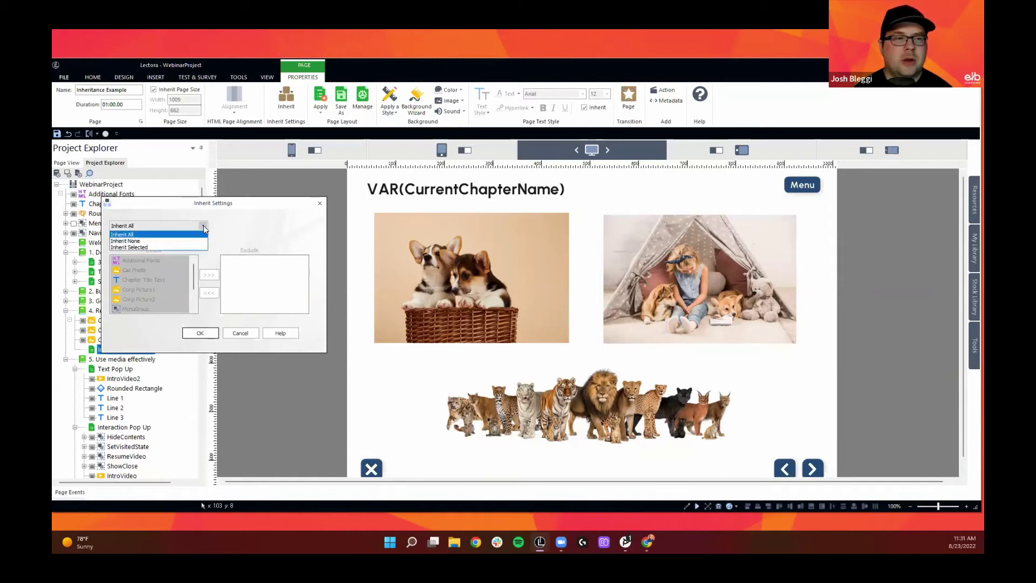
left_click(186, 236)
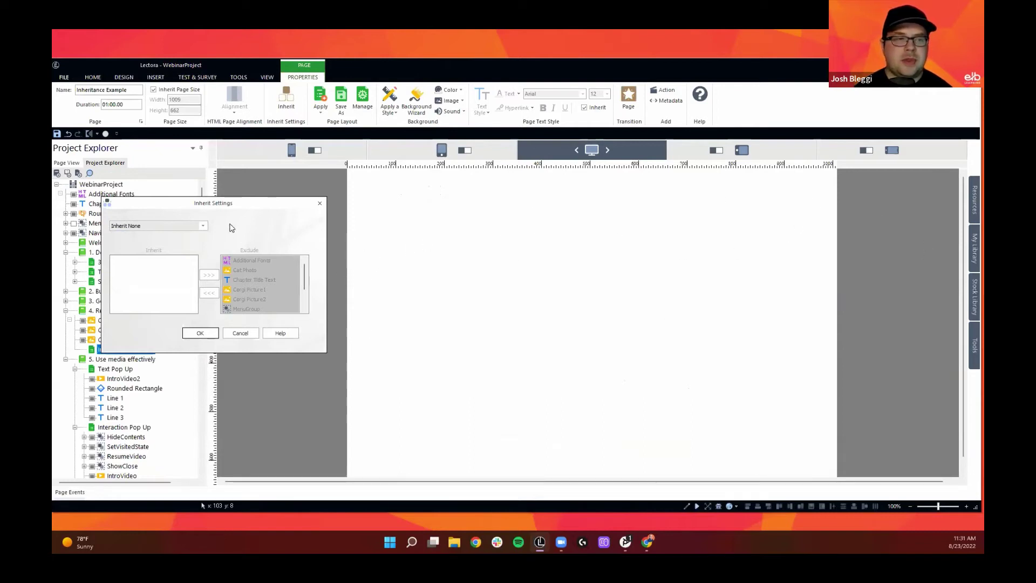
Set the page to Inherit Selected and include Chapter Title Text and Corgi Picture1 among the inherited objects
left_click(204, 230)
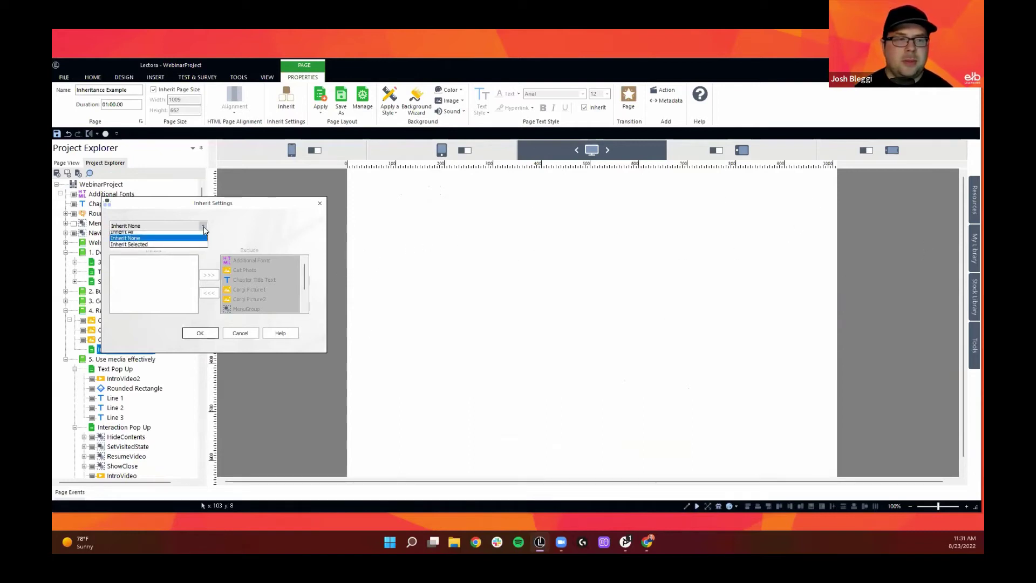
left_click(181, 248)
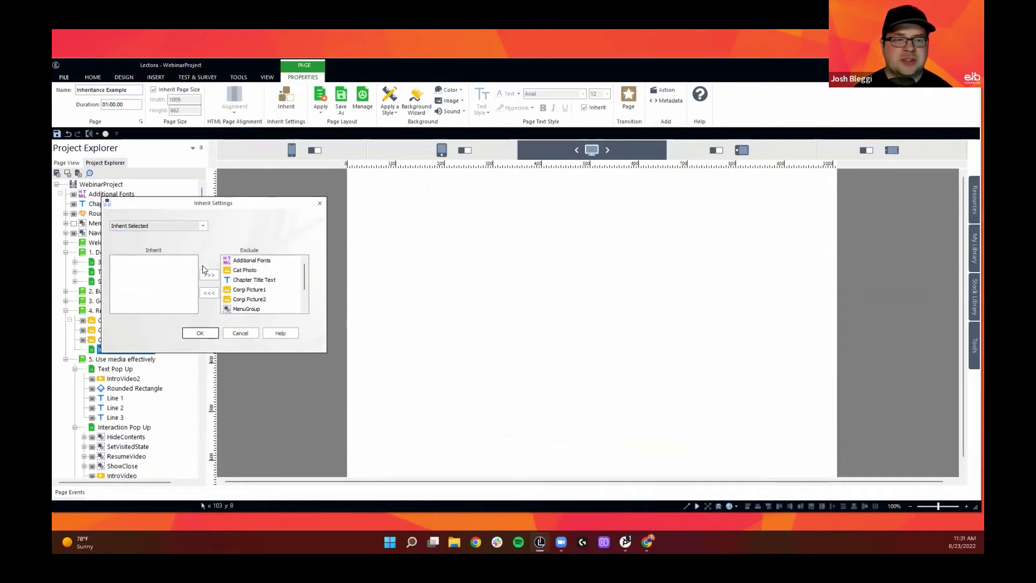
left_click(241, 279)
left_click(208, 293)
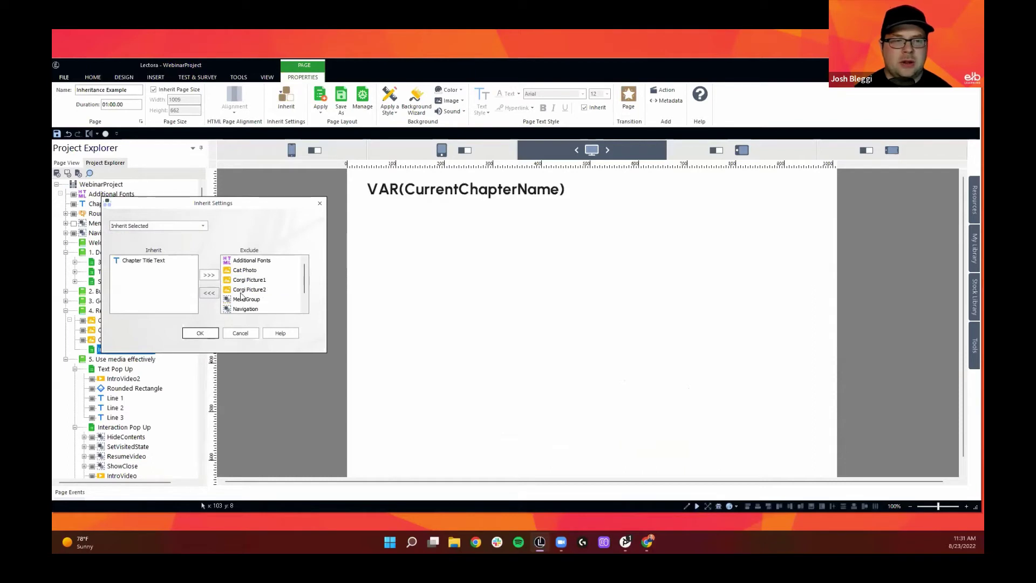
left_click(249, 281)
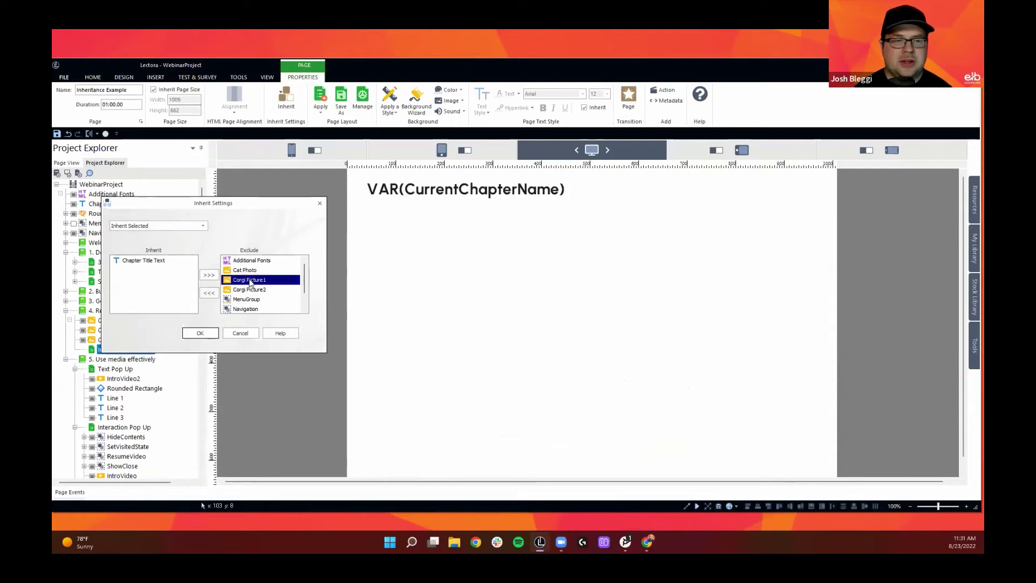
left_click(208, 293)
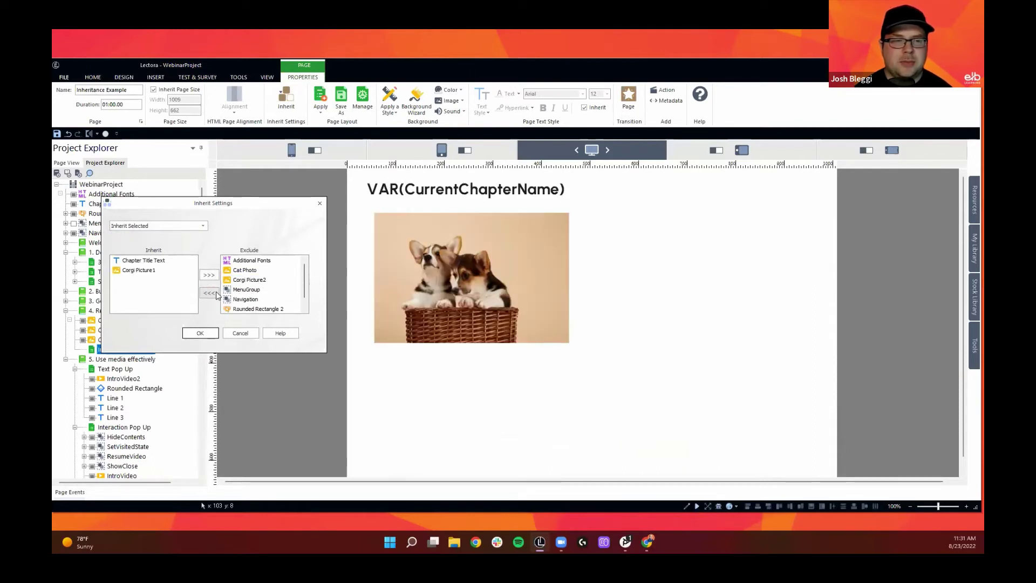
Add MenuGroup, Navigation and Additional Fonts to the objects the Inheritance Example page inherits
left_click(240, 290)
left_click(208, 293)
left_click(246, 290)
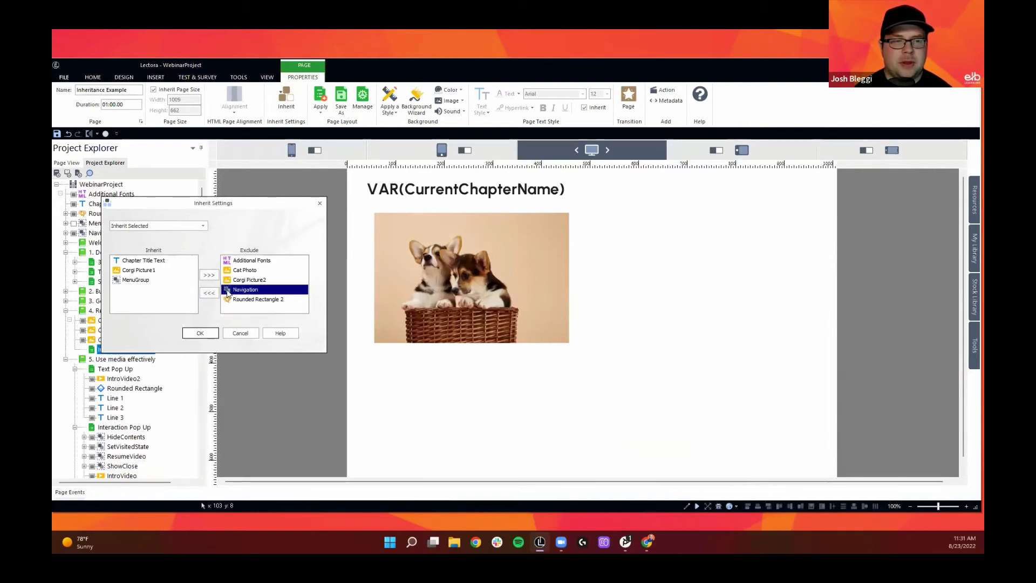
left_click(209, 293)
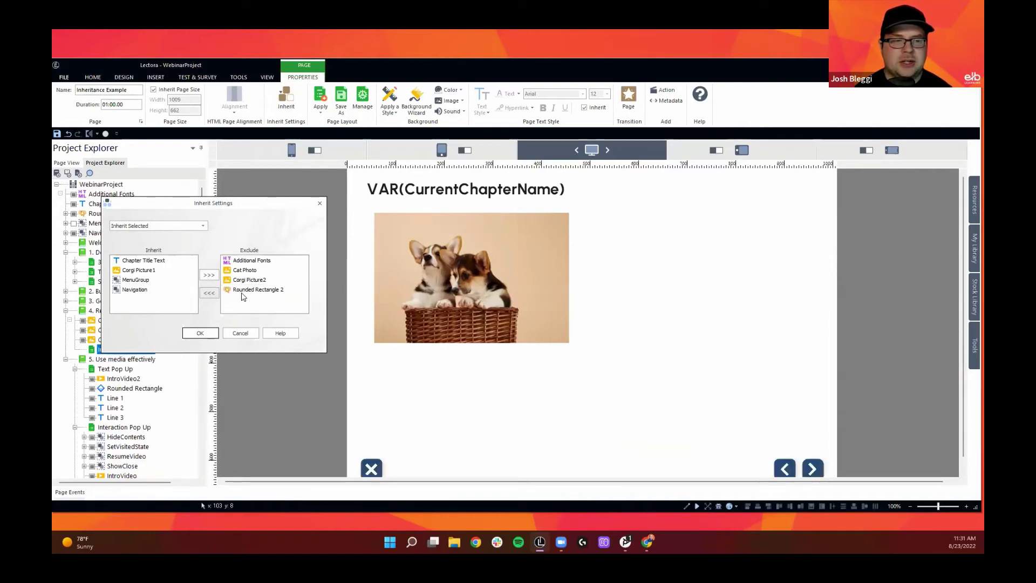
left_click(240, 261)
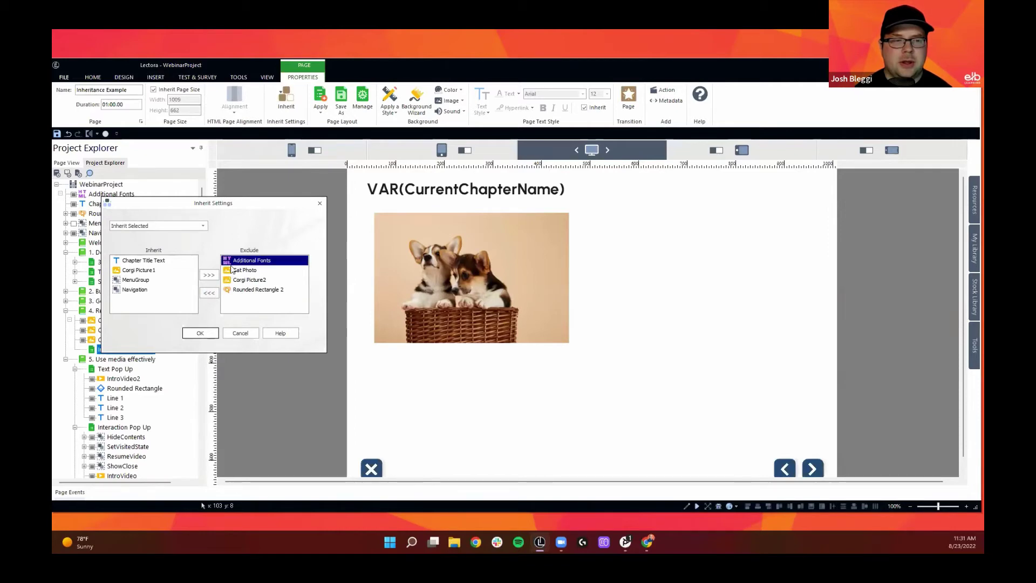
left_click(209, 293)
Move the remaining excluded objects, Cat Photo, Corgi Picture2 and Rounded Rectangle 2, together into the page's inherited objects
left_click(240, 262)
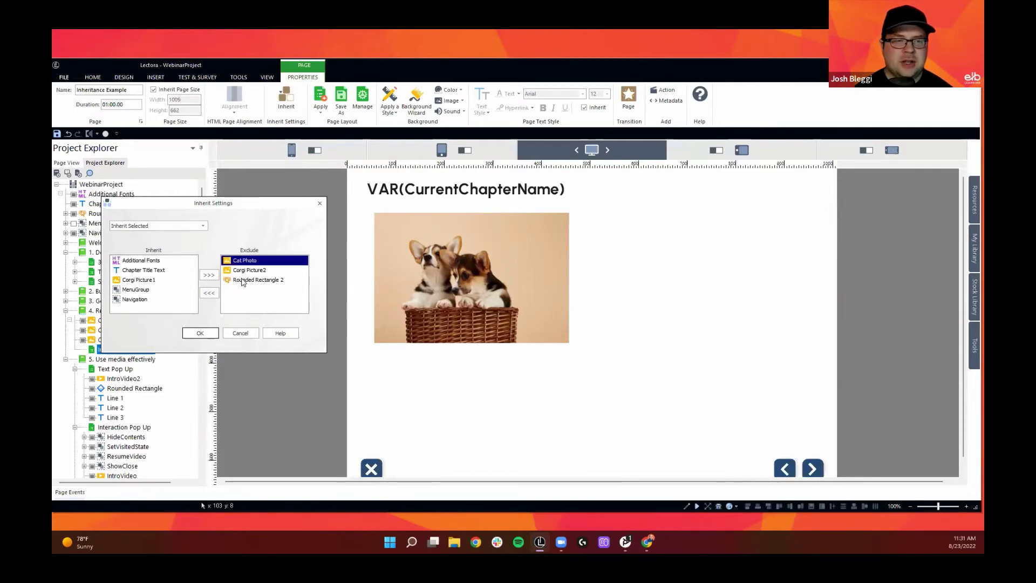
left_click(244, 279)
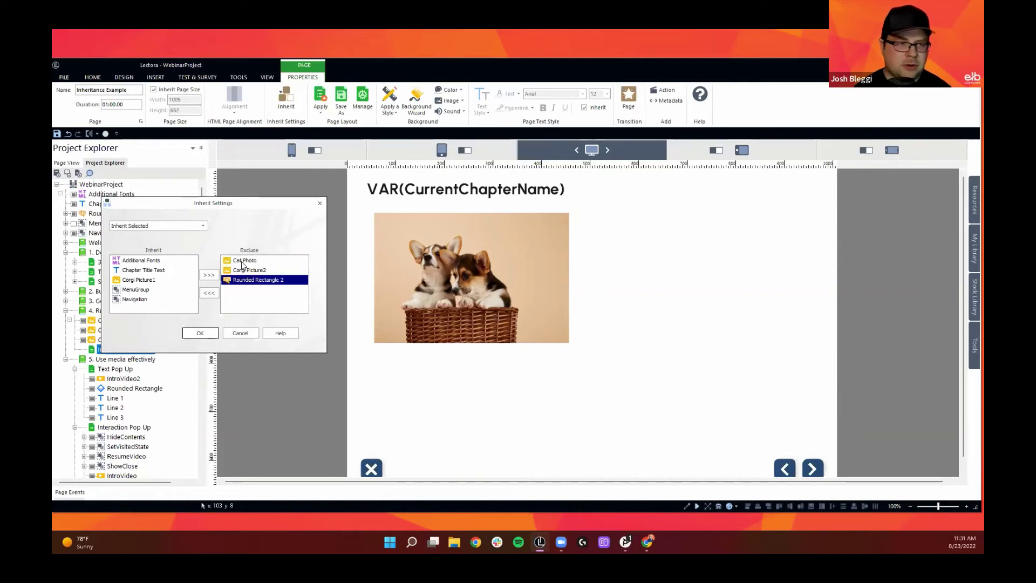
left_click(244, 262, "shift")
left_click(209, 292)
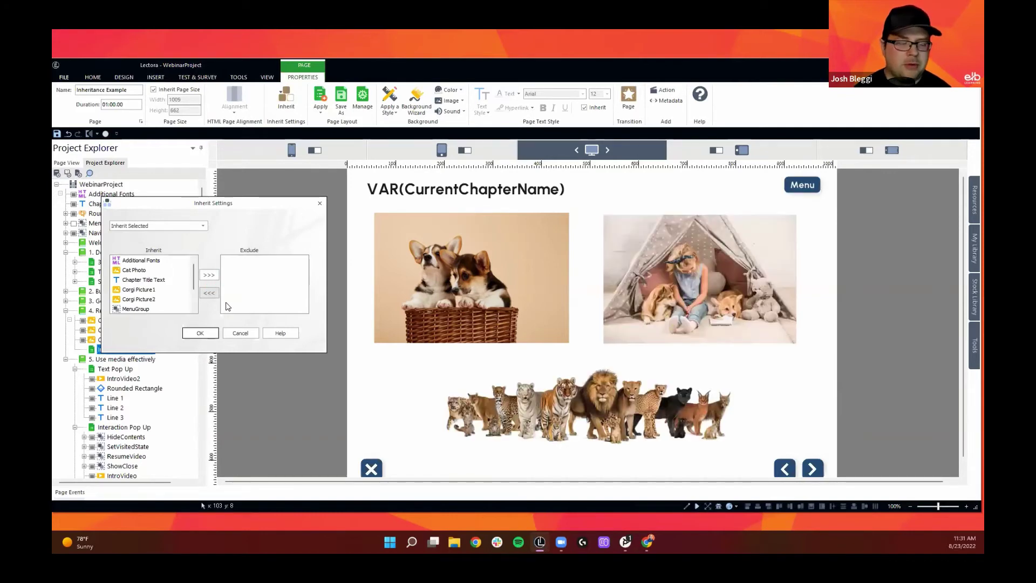
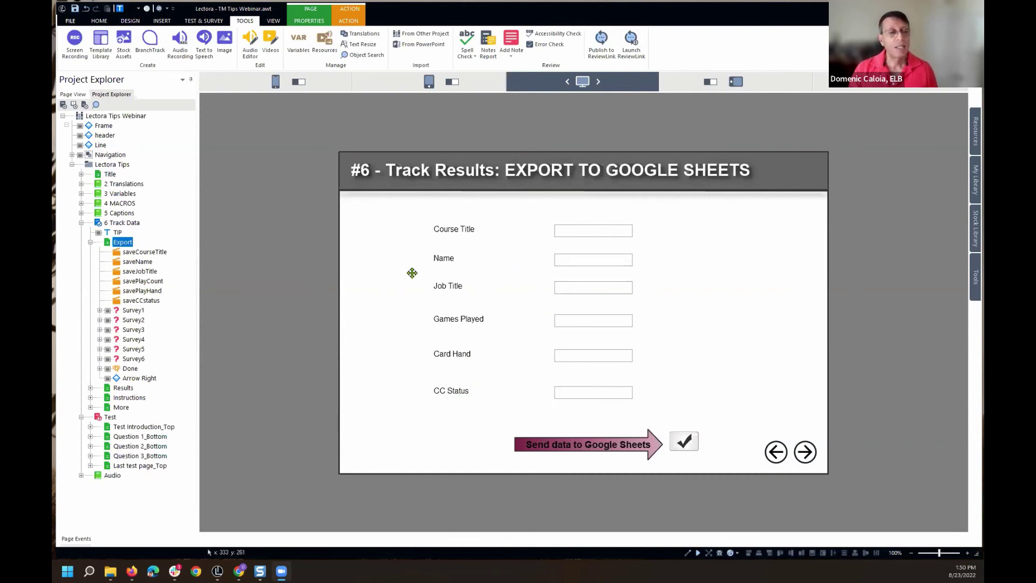
Examine the saveCourseTitle, saveName and saveJobTitle actions on the Export page and the 6 Track Data survey's behavior and results submission settings
left_click(153, 253)
left_click(346, 21)
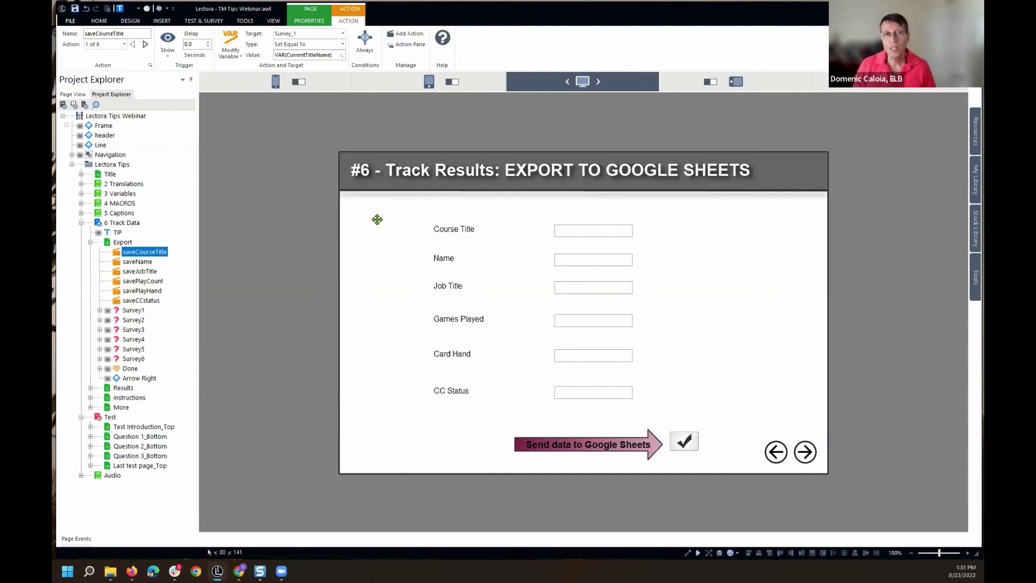
left_click(147, 262)
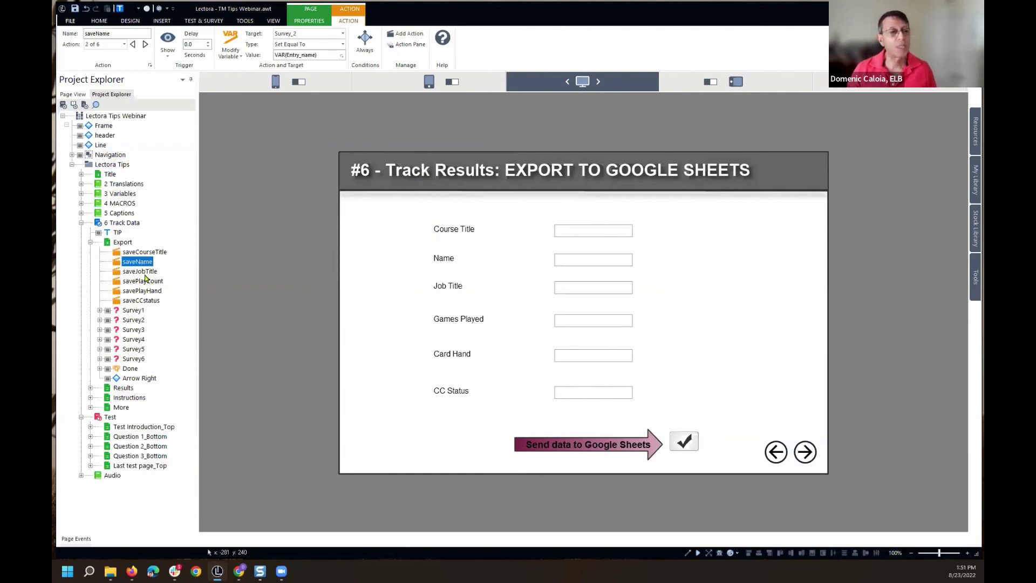
left_click(145, 275)
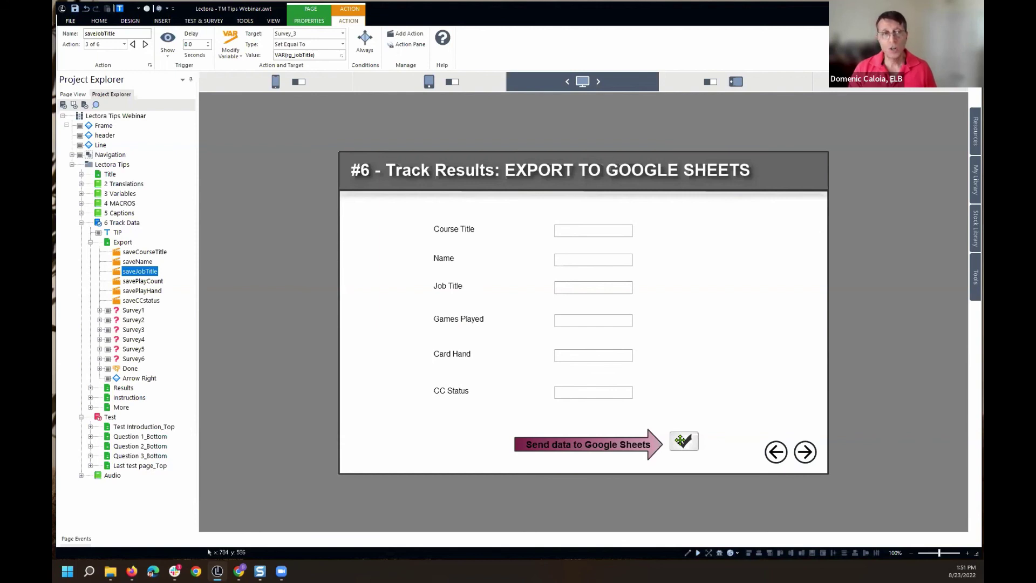
left_click(115, 224)
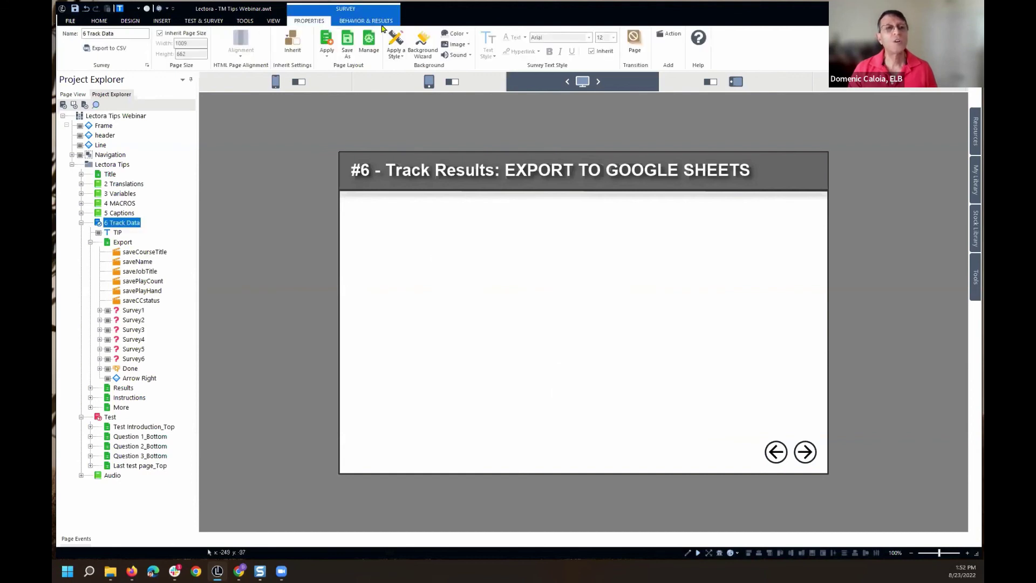
left_click(357, 21)
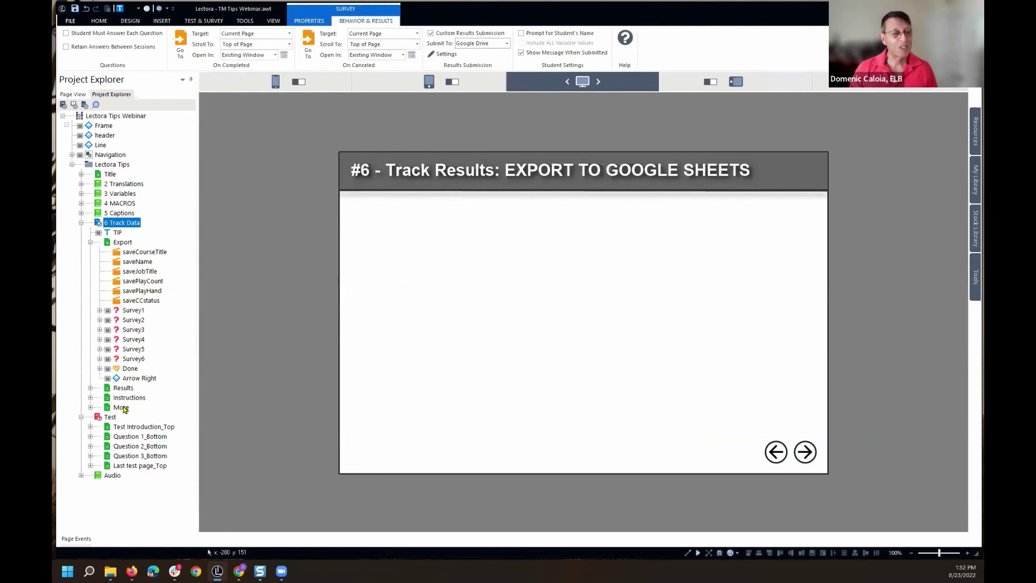
Run the Export page, send its data to Google Sheets, dismiss the submission message and return to edit mode
left_click(123, 243)
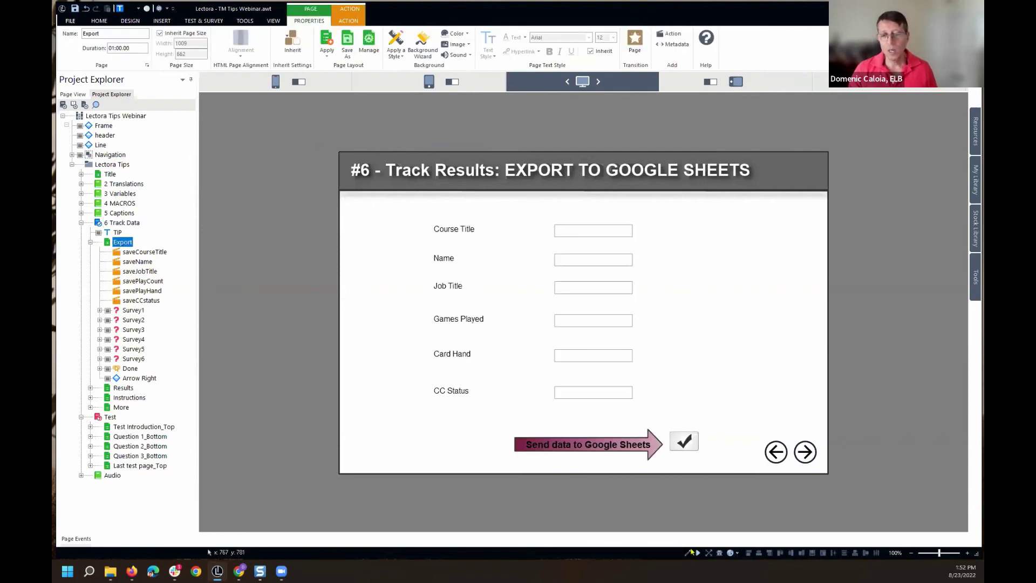
left_click(698, 553)
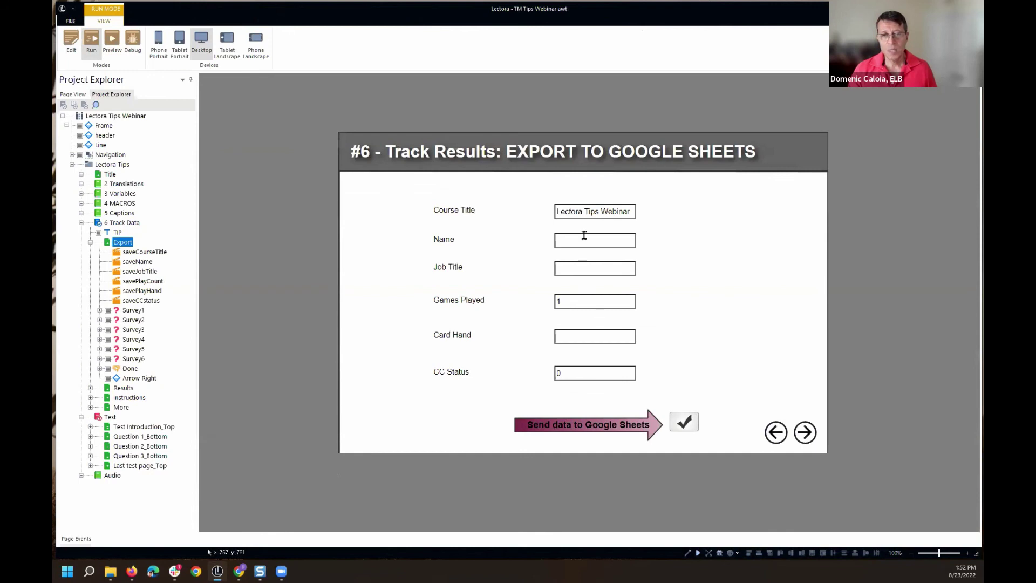
left_click(685, 425)
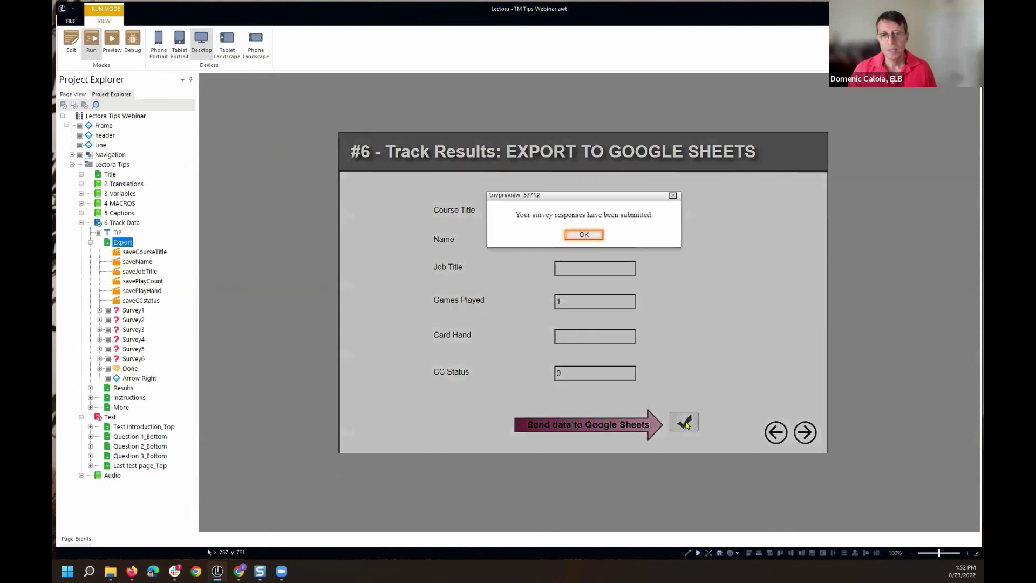
left_click(585, 236)
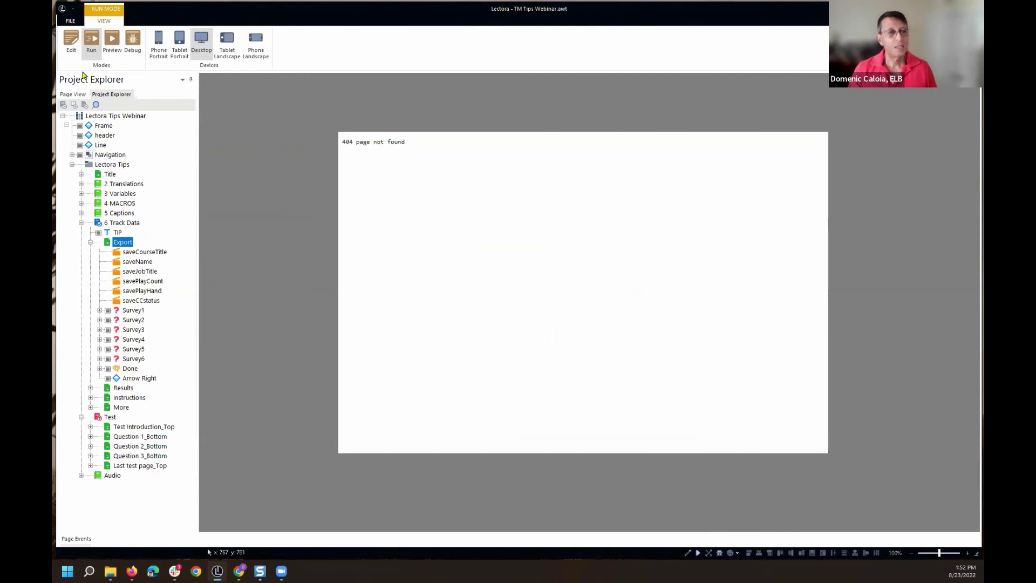
left_click(71, 42)
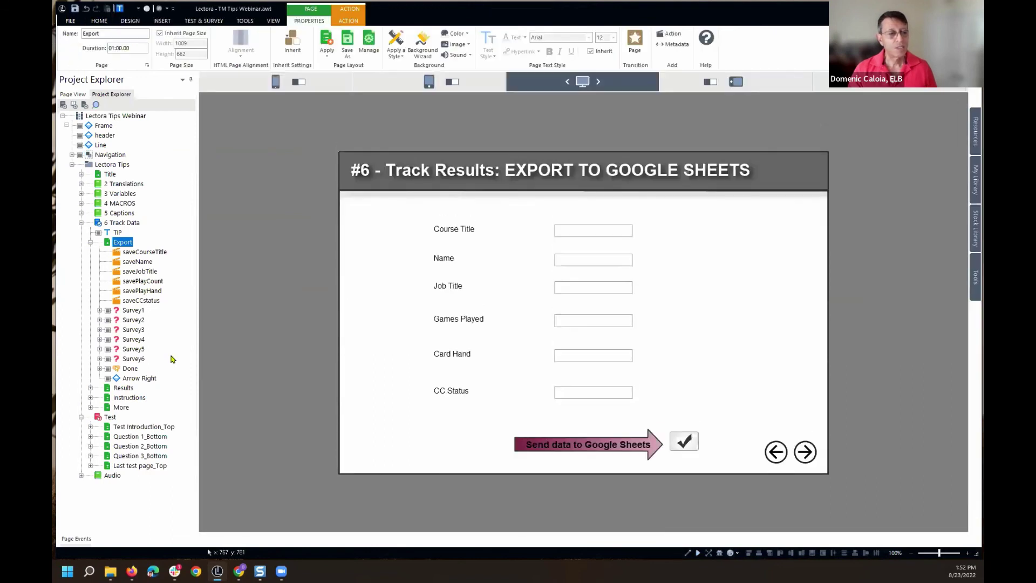
Run the Results page to view the Google Sheets responses, view the Instructions page, and return to edit mode
left_click(123, 387)
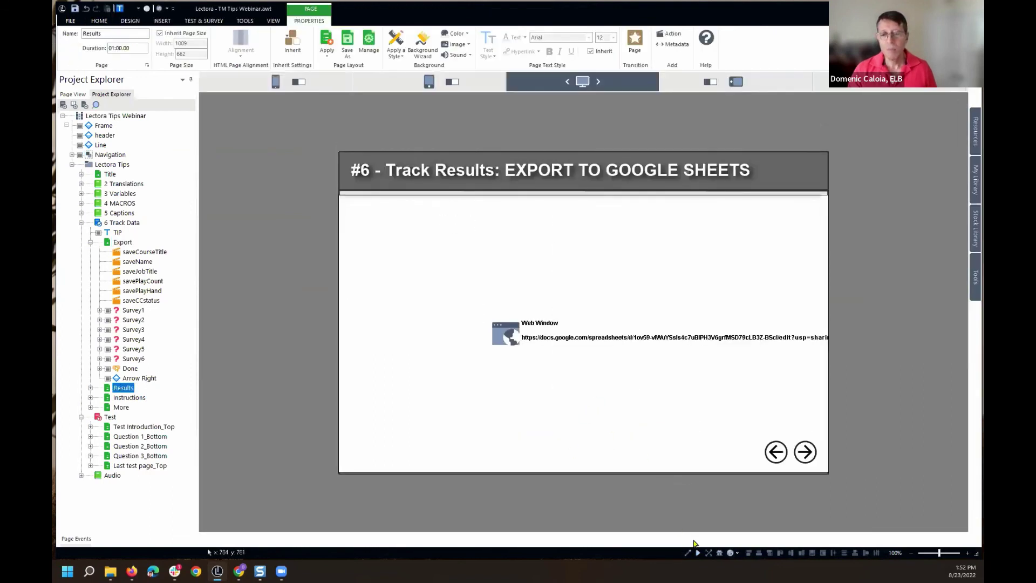
left_click(698, 553)
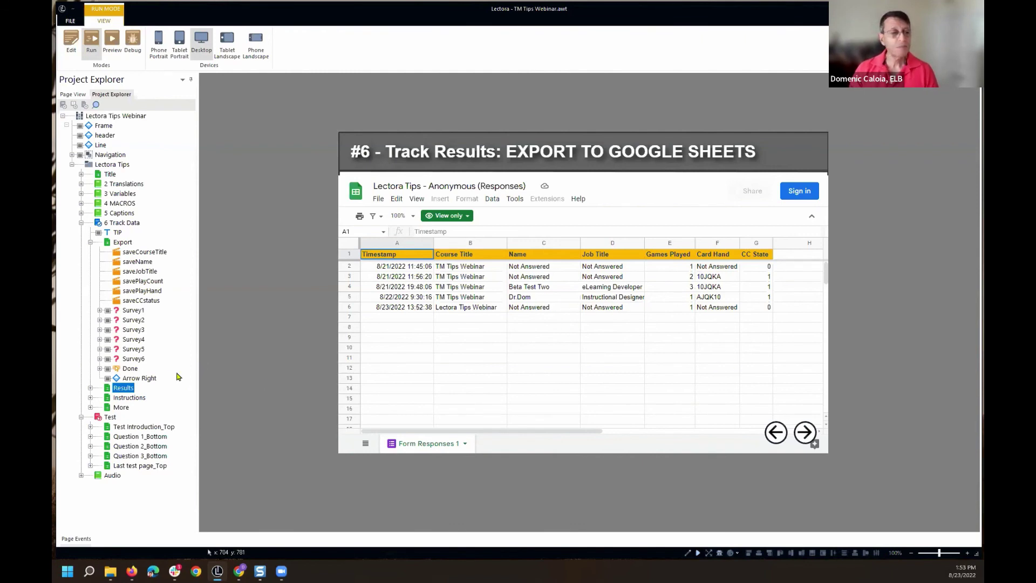
left_click(126, 399)
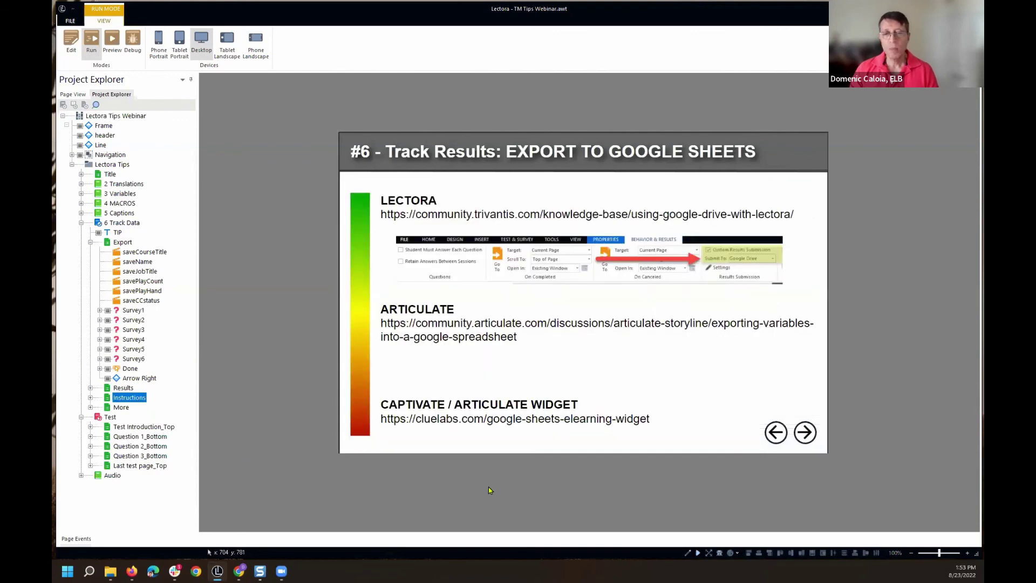
left_click(73, 44)
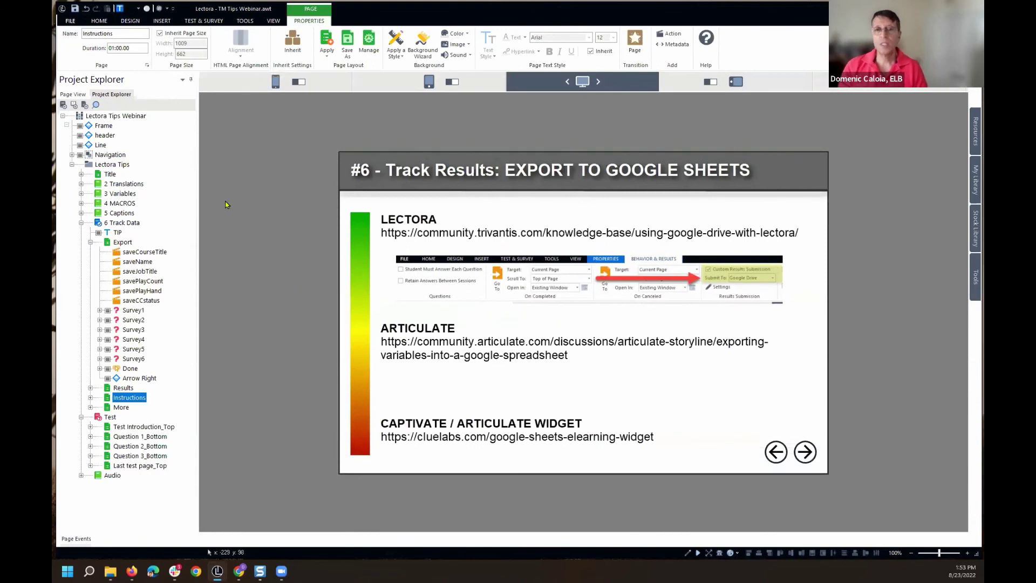